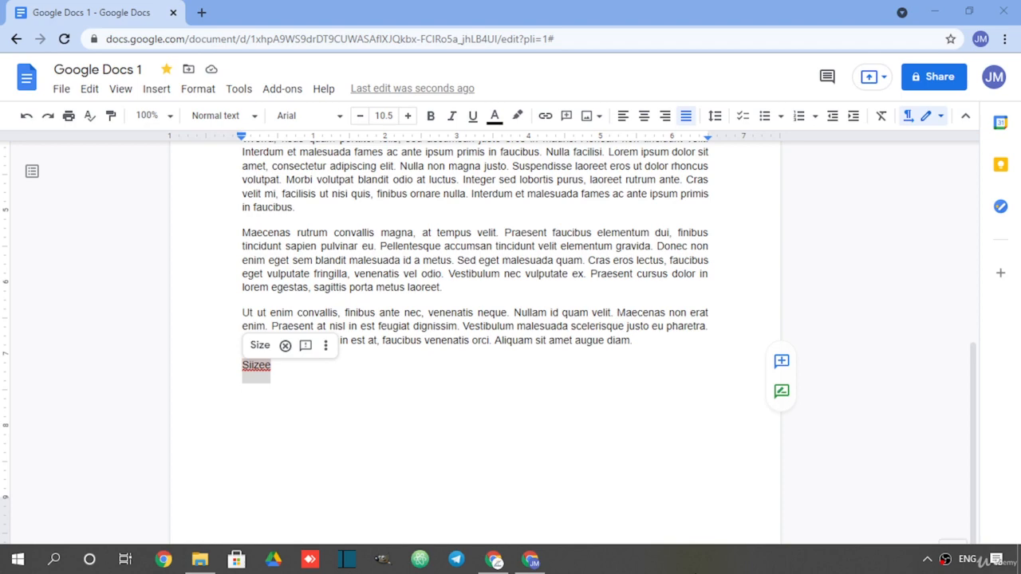
- Run the spelling and grammar check and replace the misspelled word "Siizee" with the suggestion "Size"
double_click(518, 384)
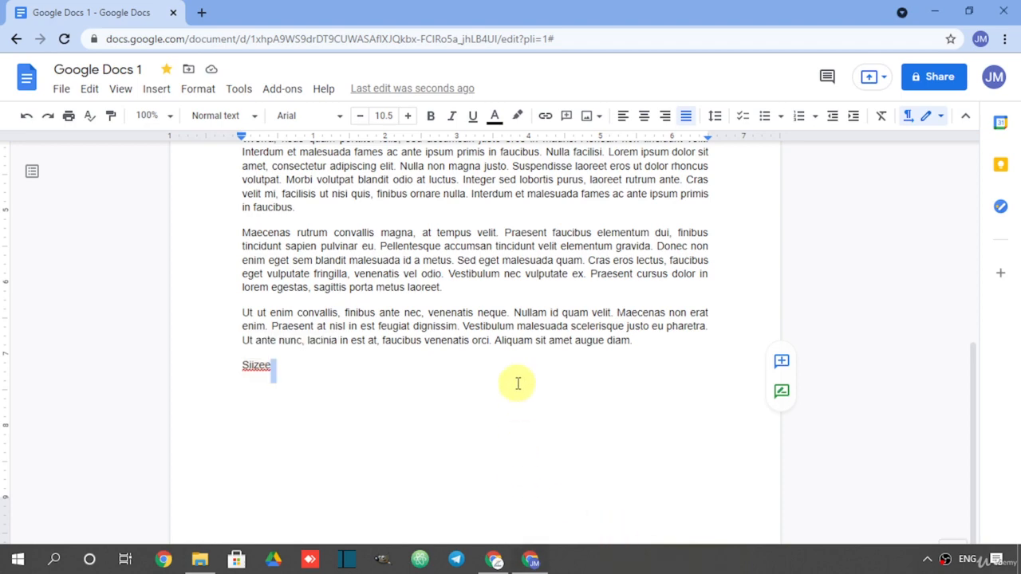
scroll(519, 384, "up", 5)
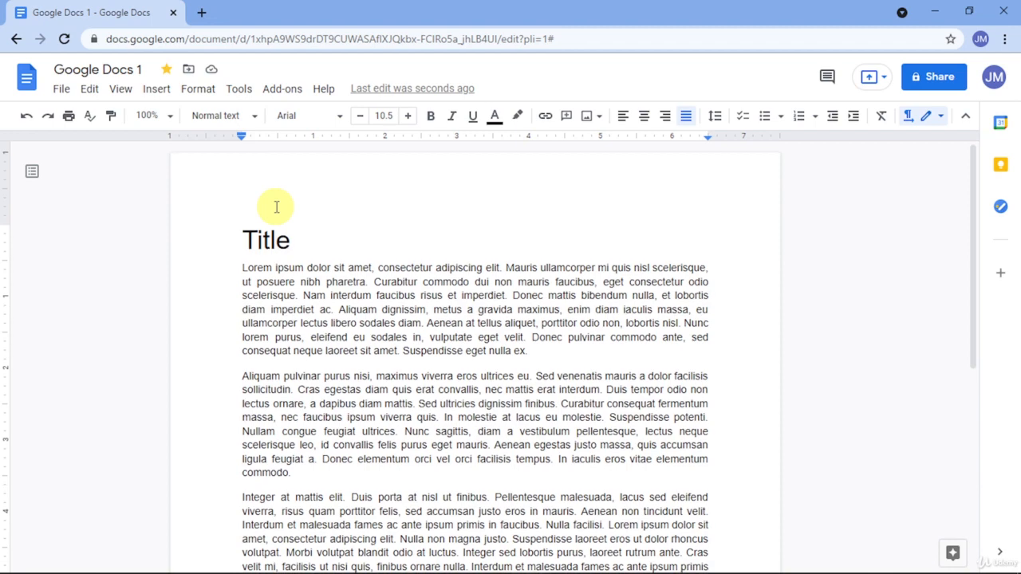
scroll(276, 206, "down", 3)
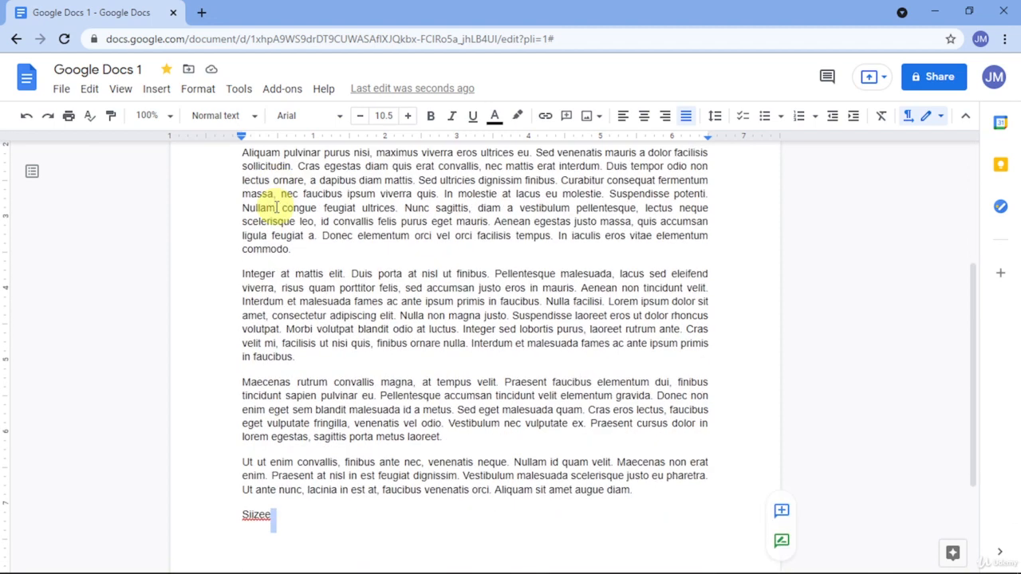
left_click(89, 117)
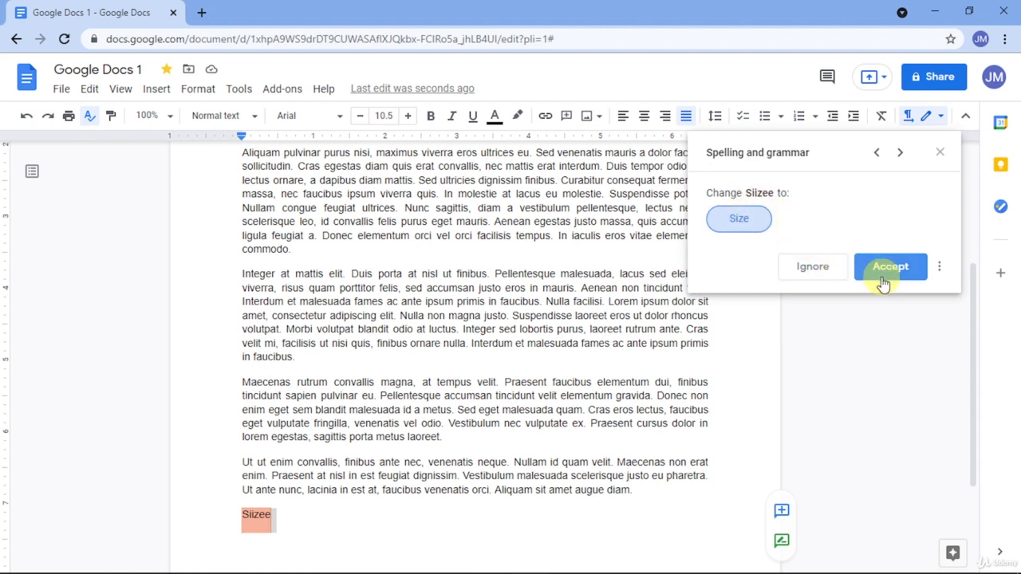
left_click(939, 270)
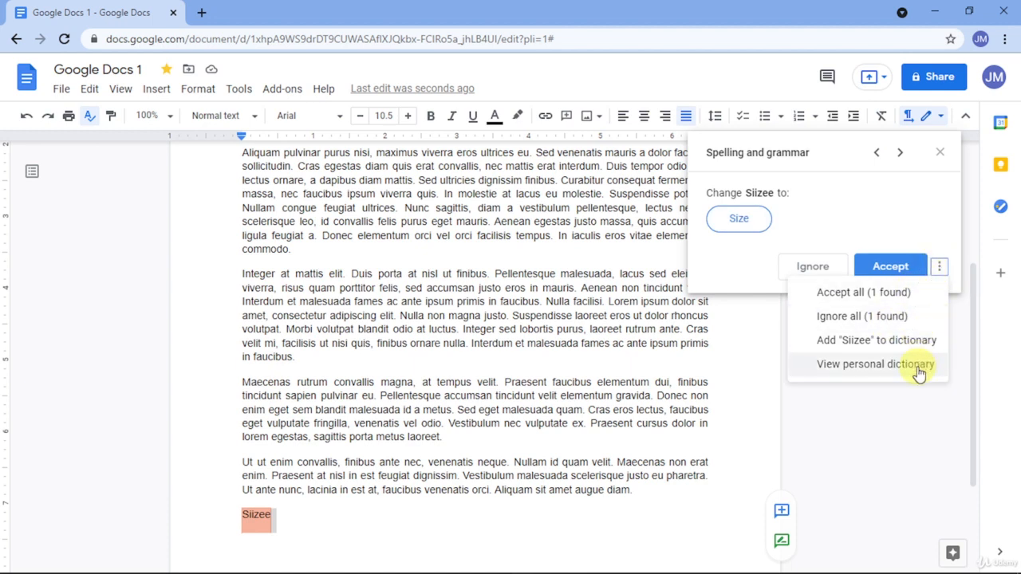
left_click(785, 214)
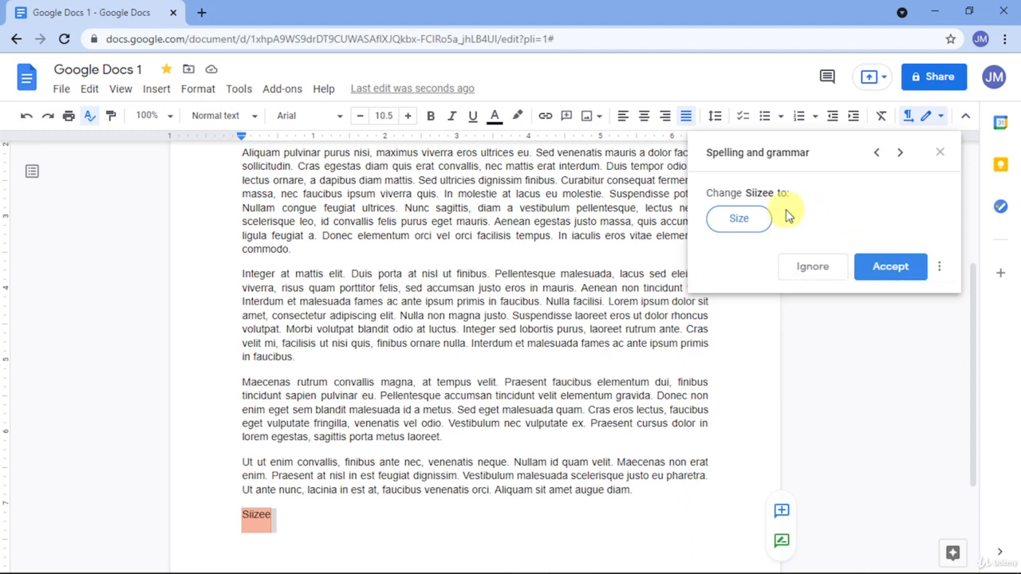
left_click(745, 218)
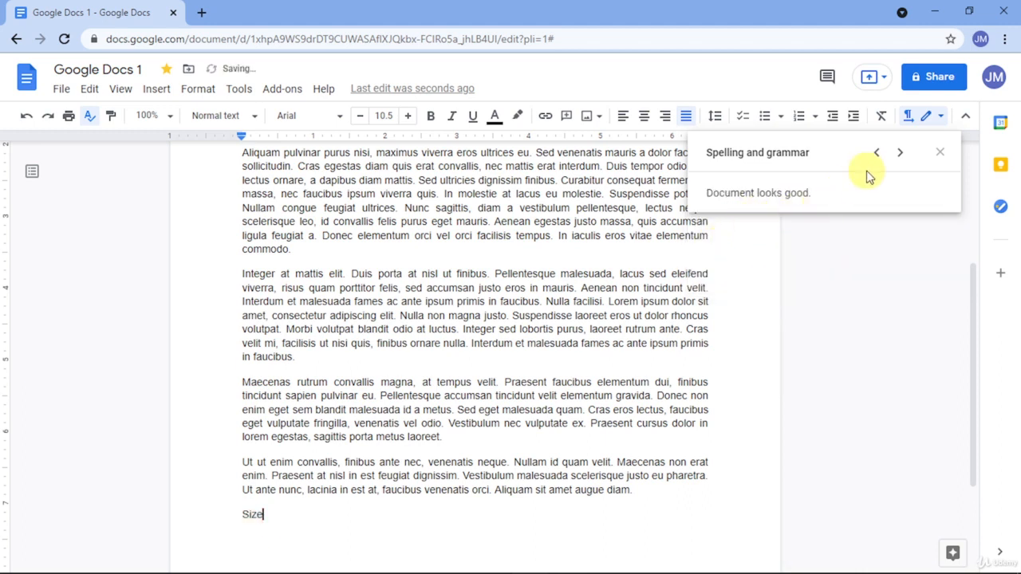
left_click(939, 152)
- Delete the word "Size" and its empty line after the last paragraph of the document
scroll(281, 461, "up", 3)
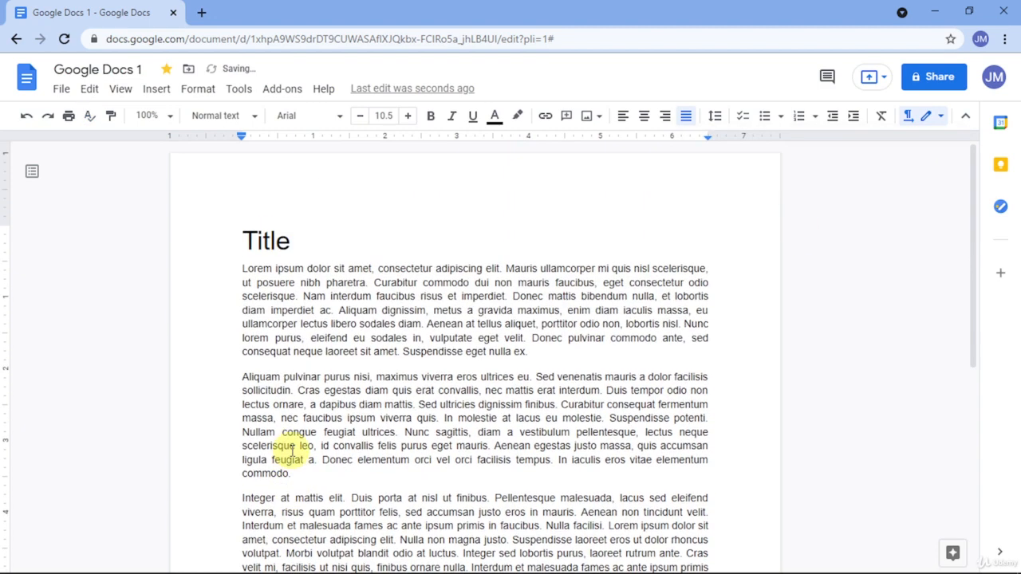
scroll(289, 456, "down", 5)
double_click(227, 366)
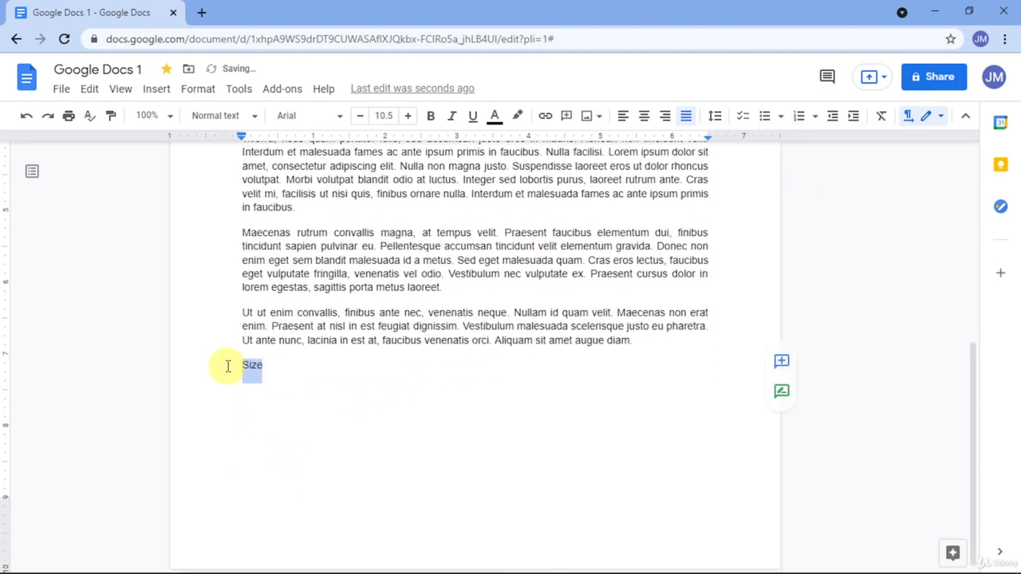
key("BackSpace")
key("BackSpace")
scroll(223, 365, "up", 5)
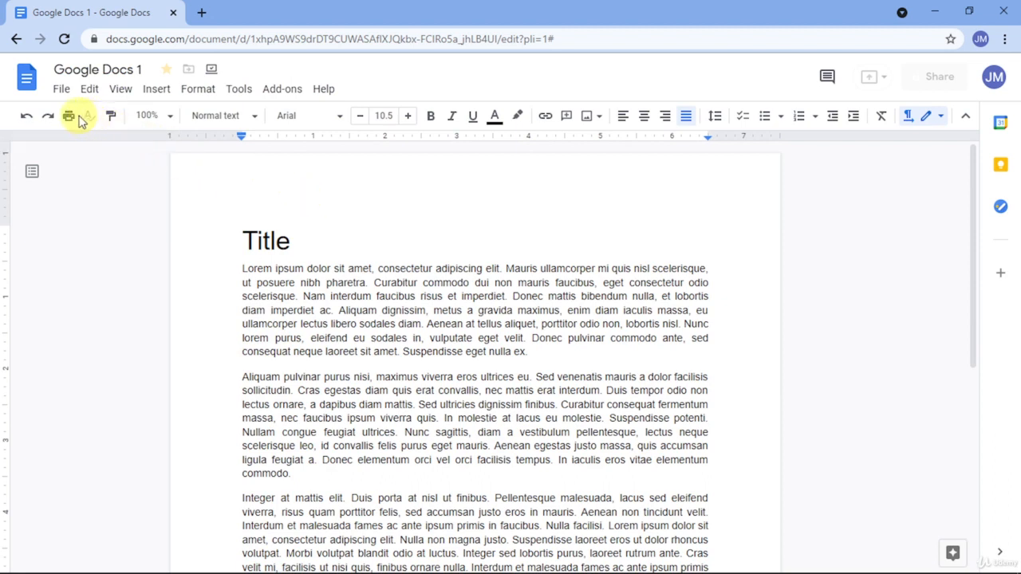
left_click(312, 309)
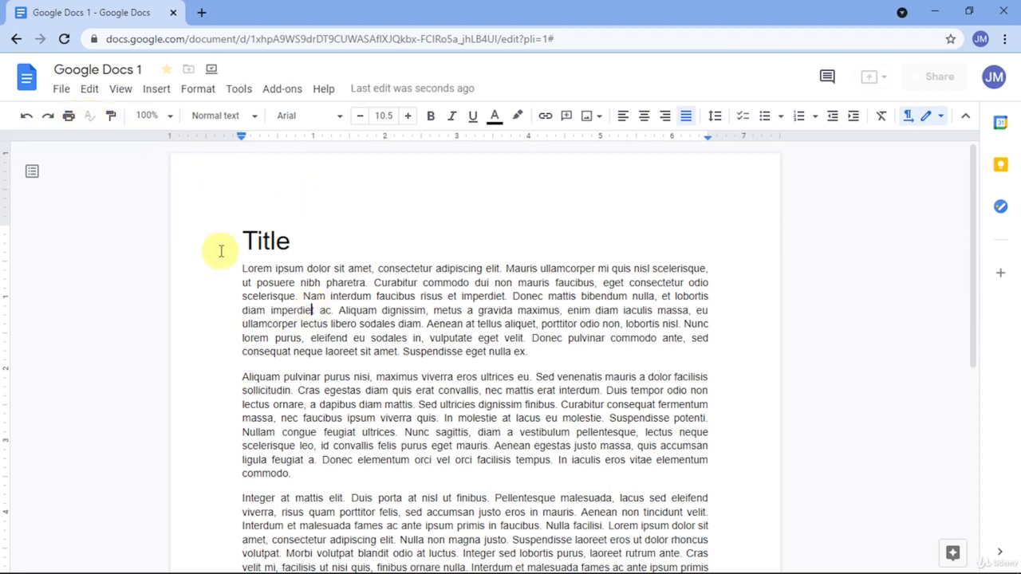
left_click_drag(310, 245, 537, 432)
left_click(519, 418)
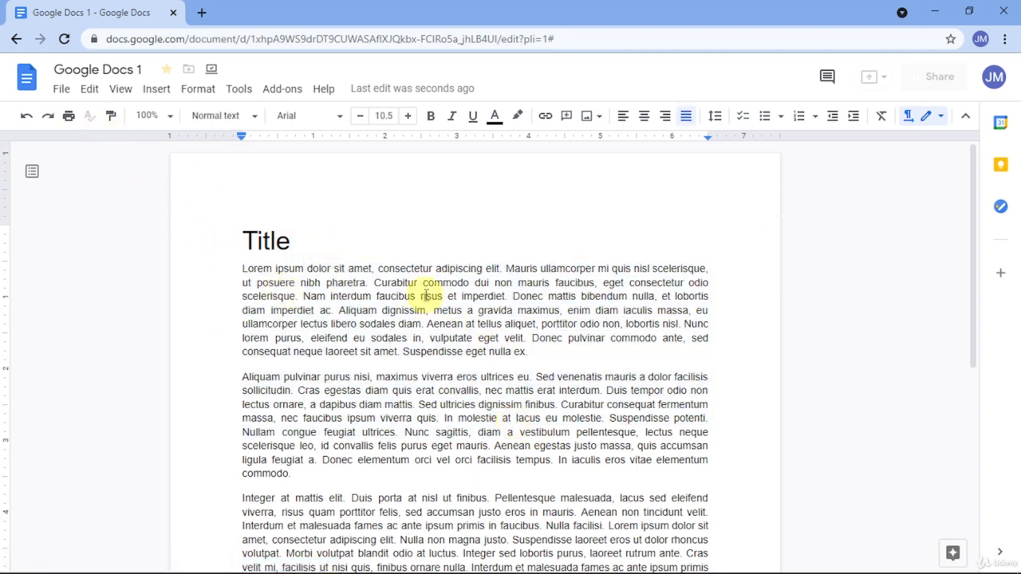
scroll(506, 355, "down", 4)
left_click_drag(634, 416, 300, 226)
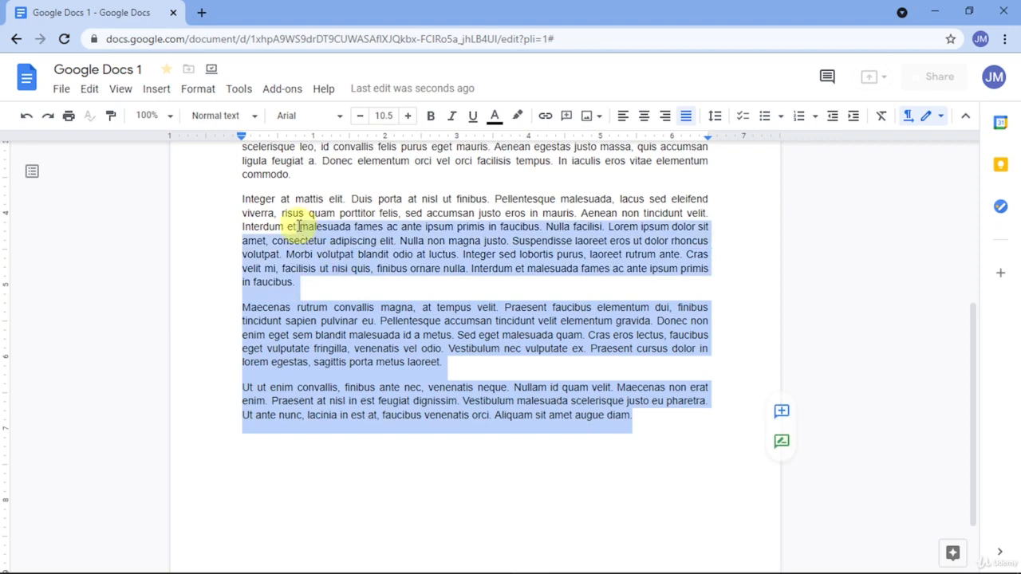
scroll(334, 275, "up", 4)
left_click(331, 269)
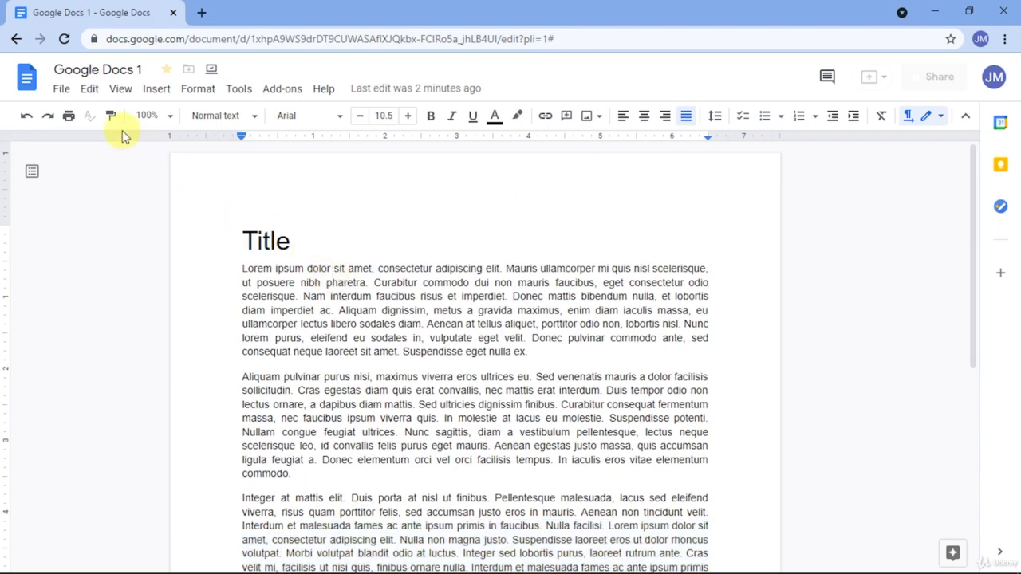
- Apply the Heading 2 paragraph style to the "Title" line above the first paragraph
left_click(257, 240)
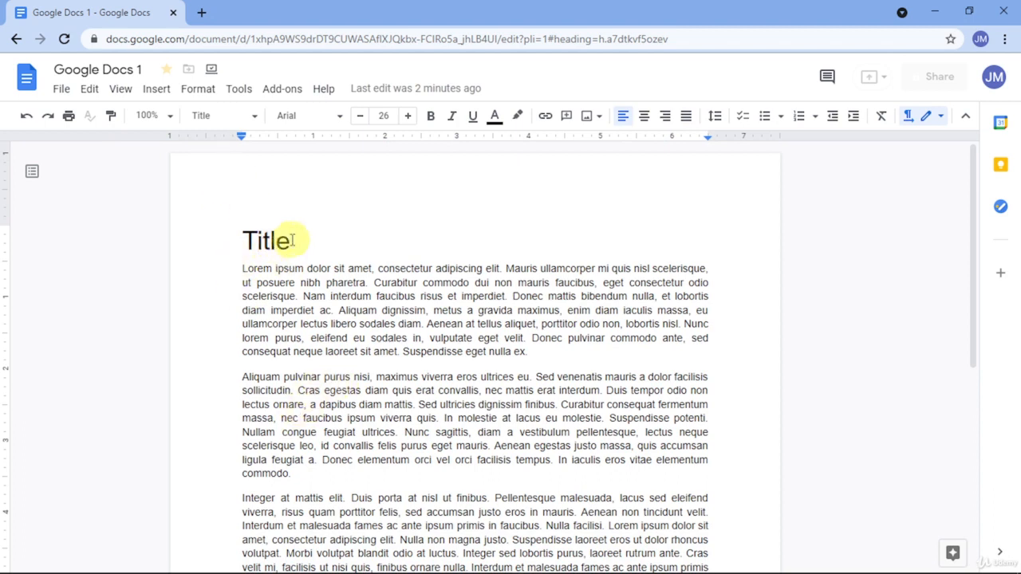
left_click_drag(293, 240, 244, 239)
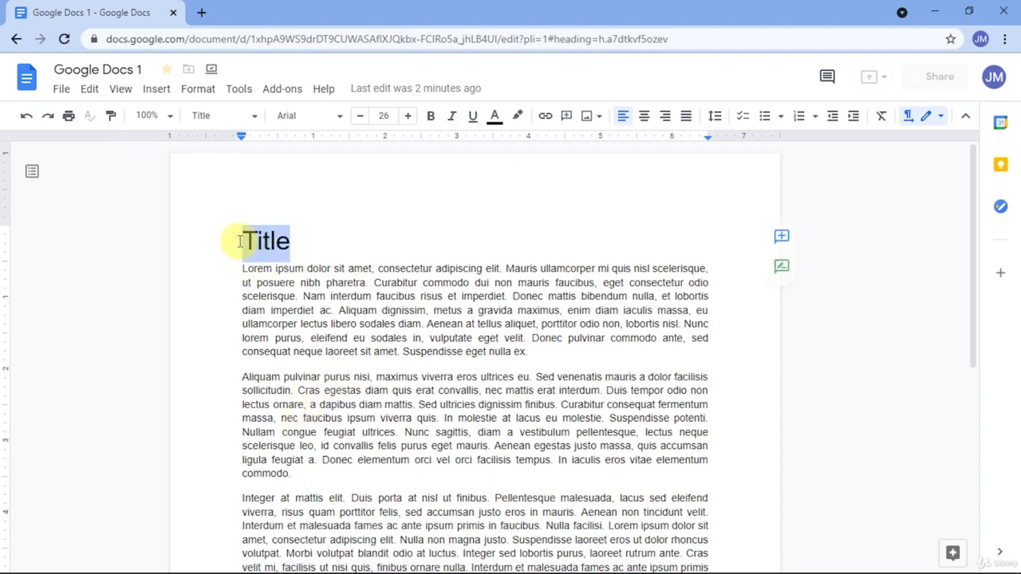
left_click(231, 124)
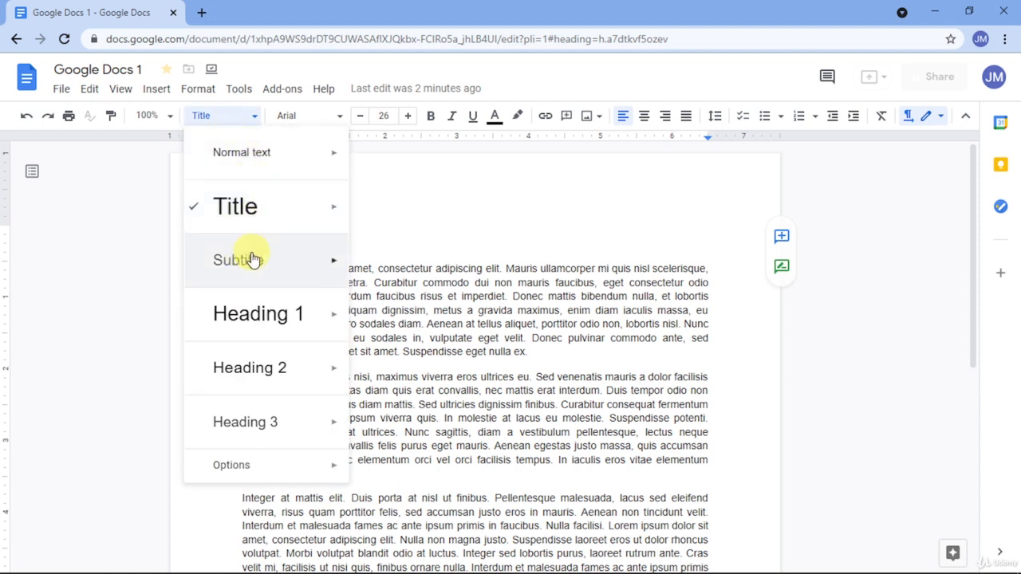
mouse_move(301, 175)
mouse_move(270, 313)
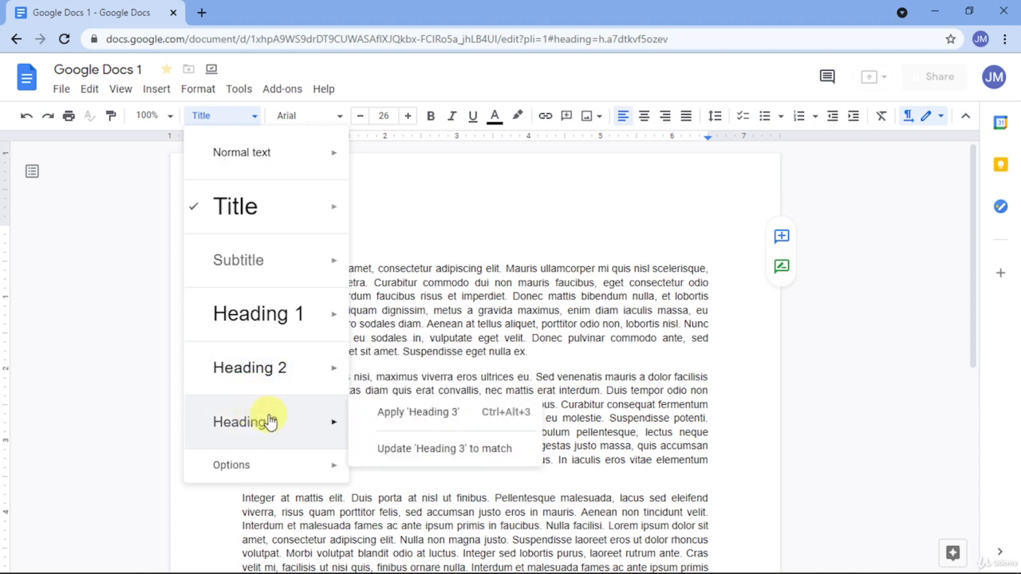
mouse_move(253, 477)
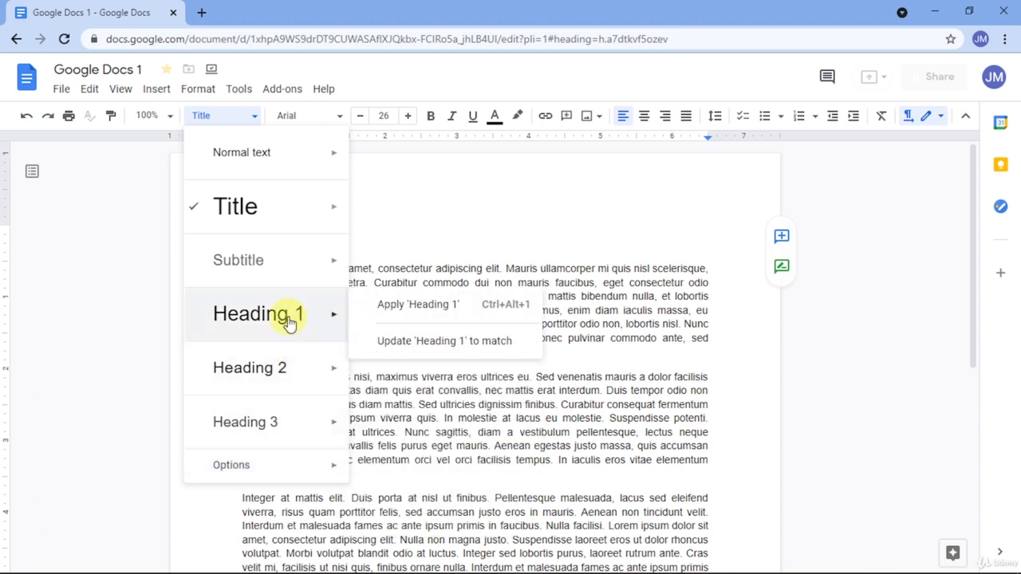
mouse_move(305, 384)
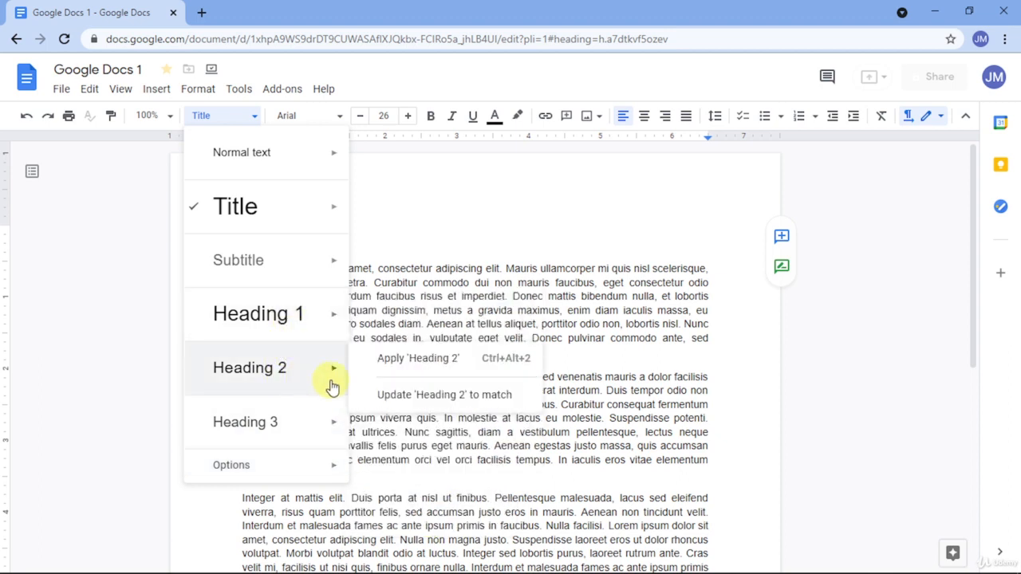
left_click(409, 358)
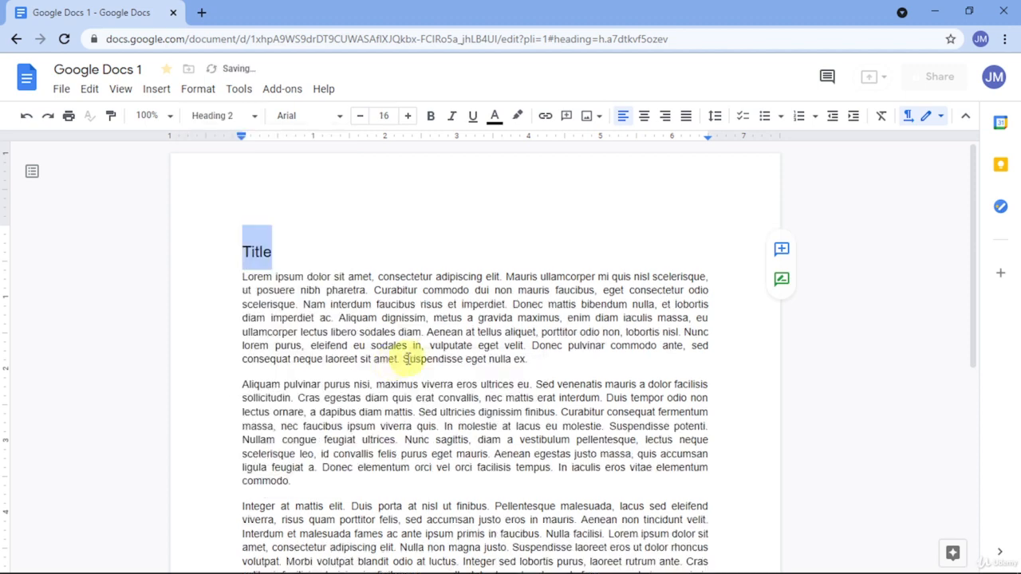
- Set the font size of the "Title" heading to 18
left_click(211, 116)
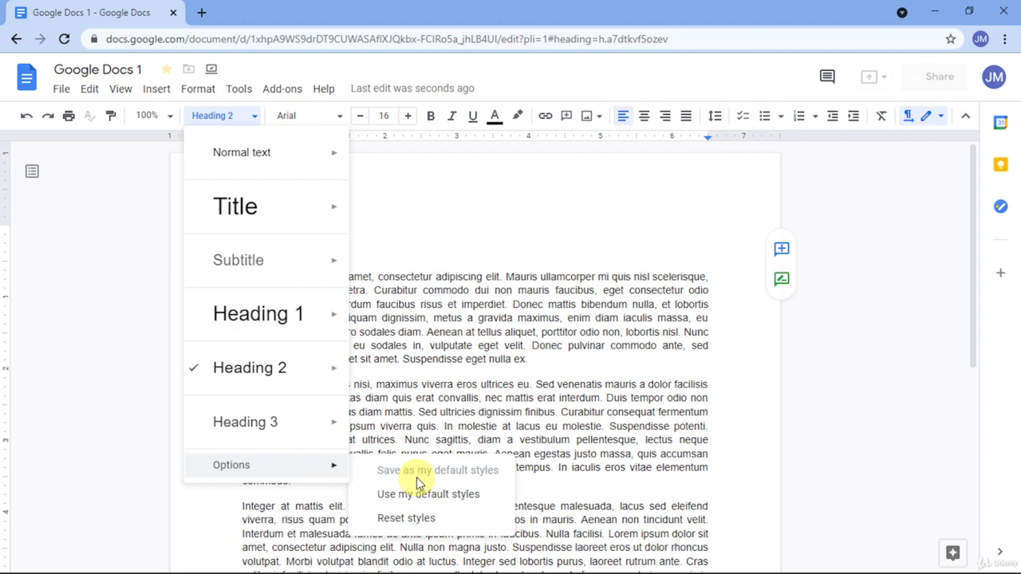
left_click(362, 248)
left_click_drag(326, 246, 250, 248)
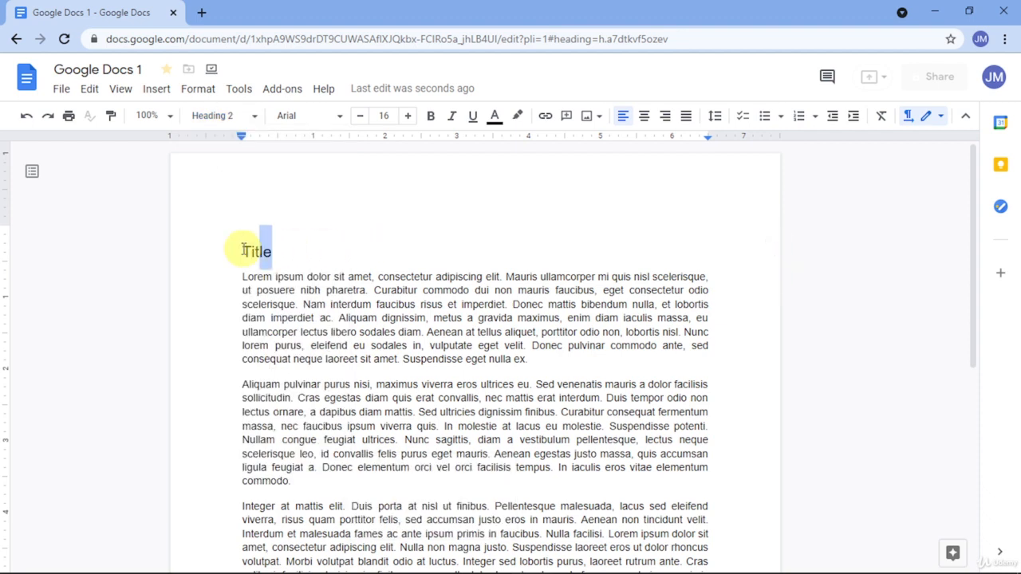
left_click(408, 115)
left_click(408, 116)
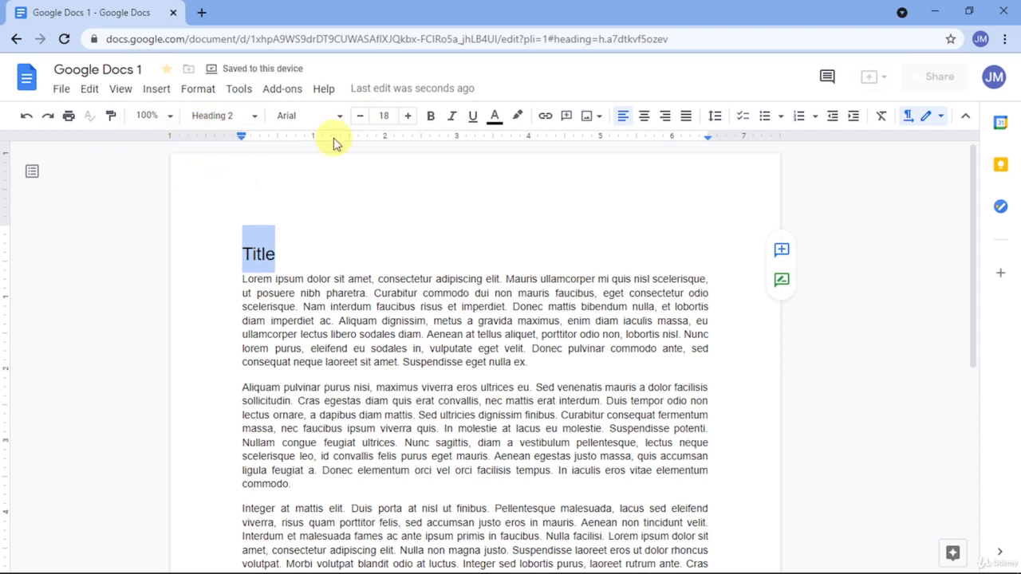
- Examine the available paragraph styles and the options for saving, using or resetting default styles
left_click(212, 118)
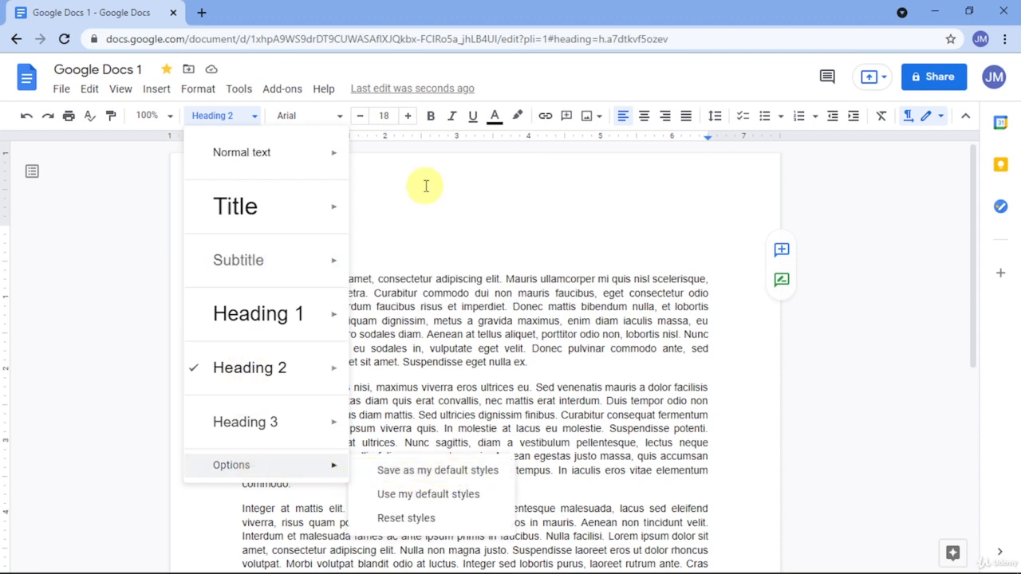
left_click(367, 184)
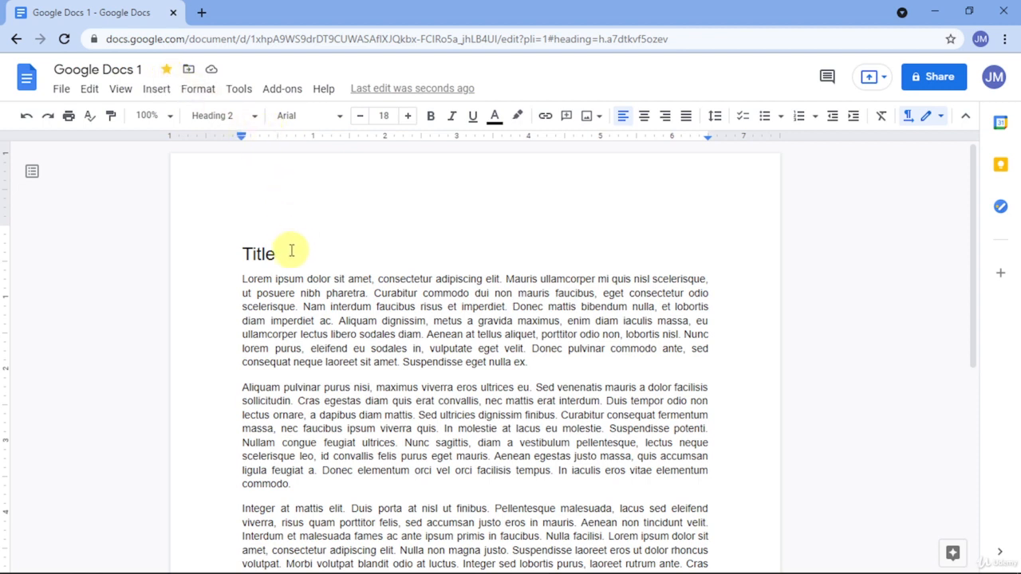
left_click(225, 116)
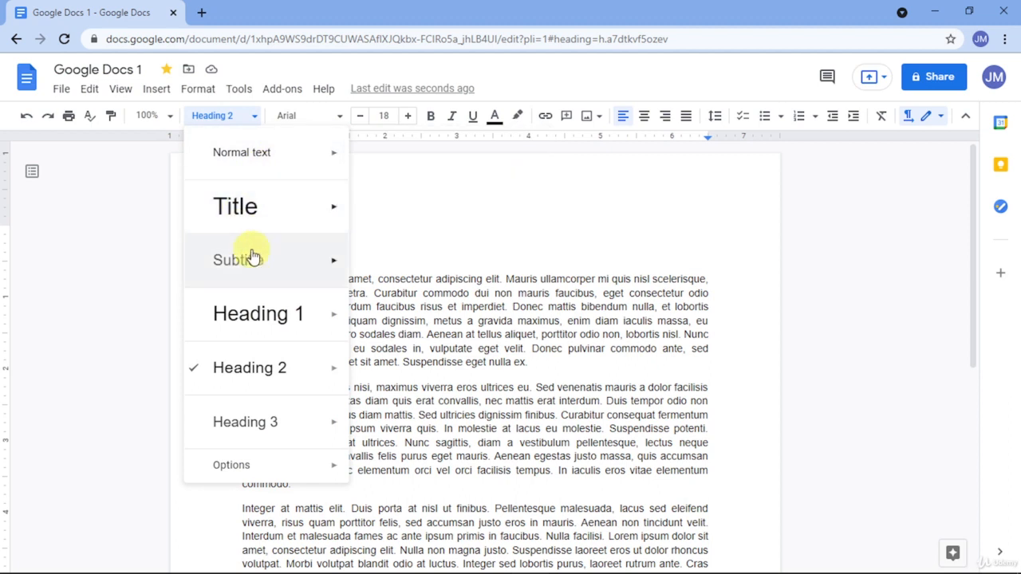
mouse_move(261, 318)
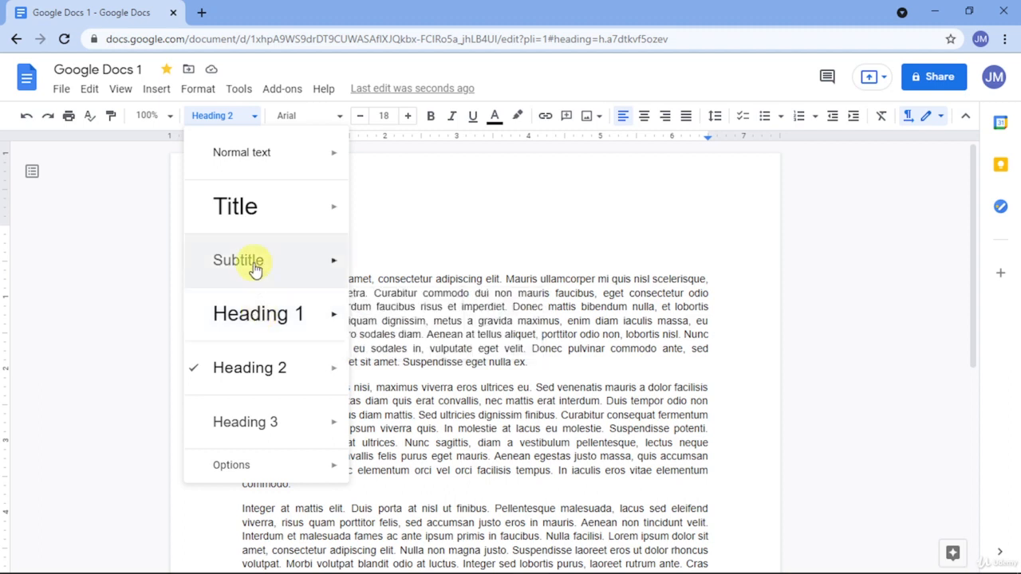
mouse_move(290, 195)
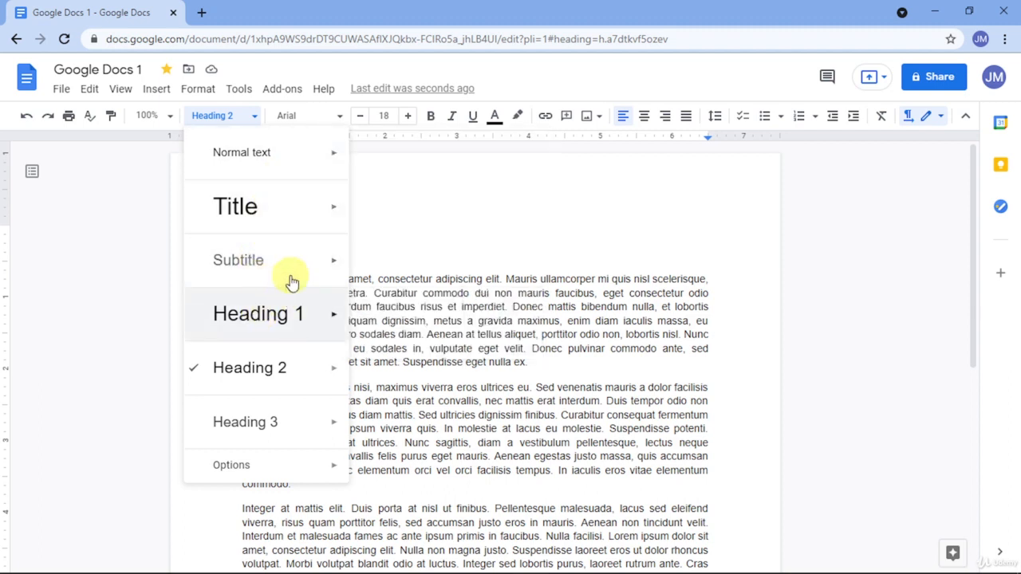
mouse_move(297, 422)
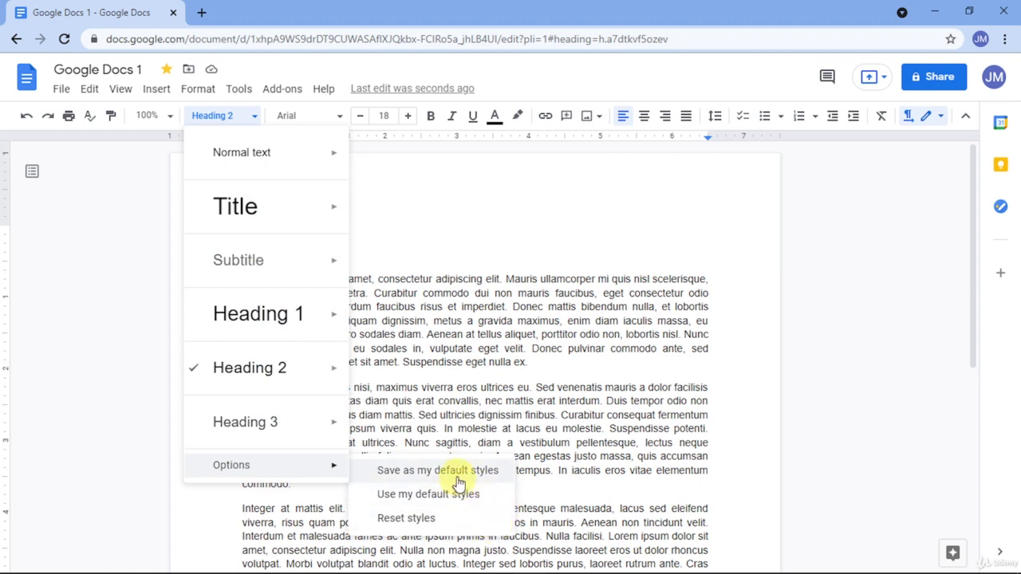
left_click_drag(522, 352, 510, 337)
left_click(275, 248)
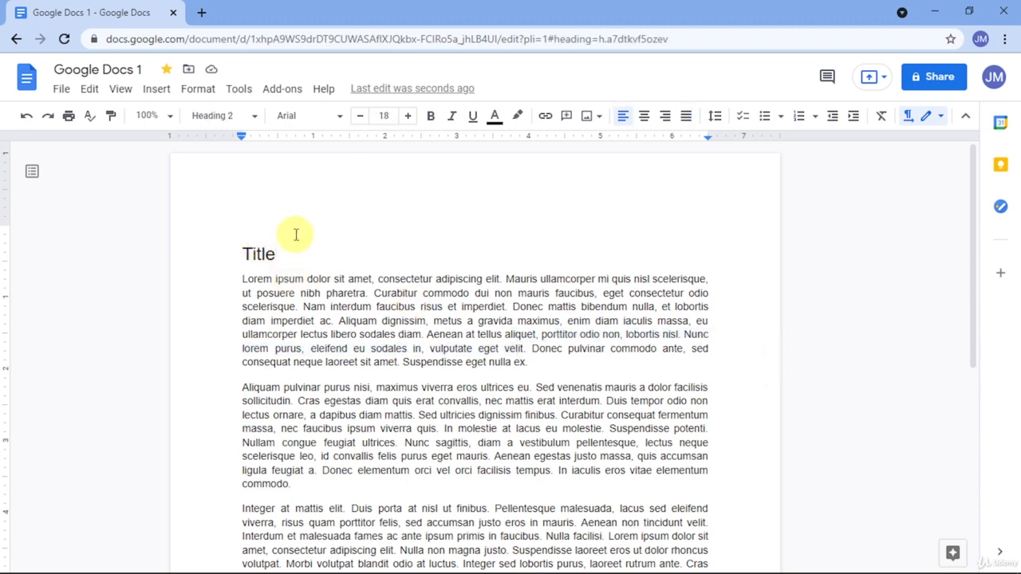
- Set the font size of the "Title" heading to 20
left_click_drag(326, 255, 162, 262)
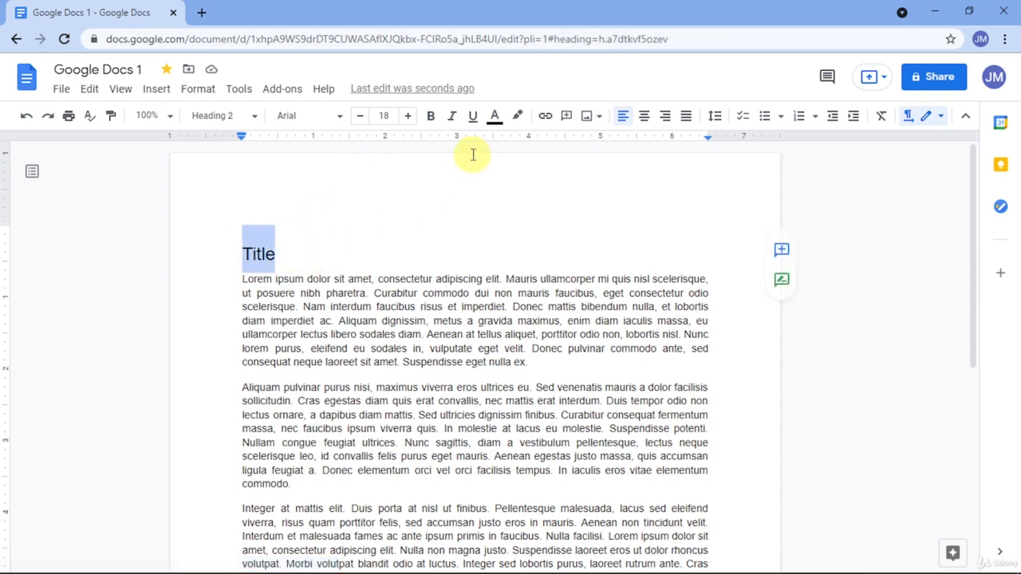
left_click(408, 116)
left_click(407, 116)
left_click(408, 116)
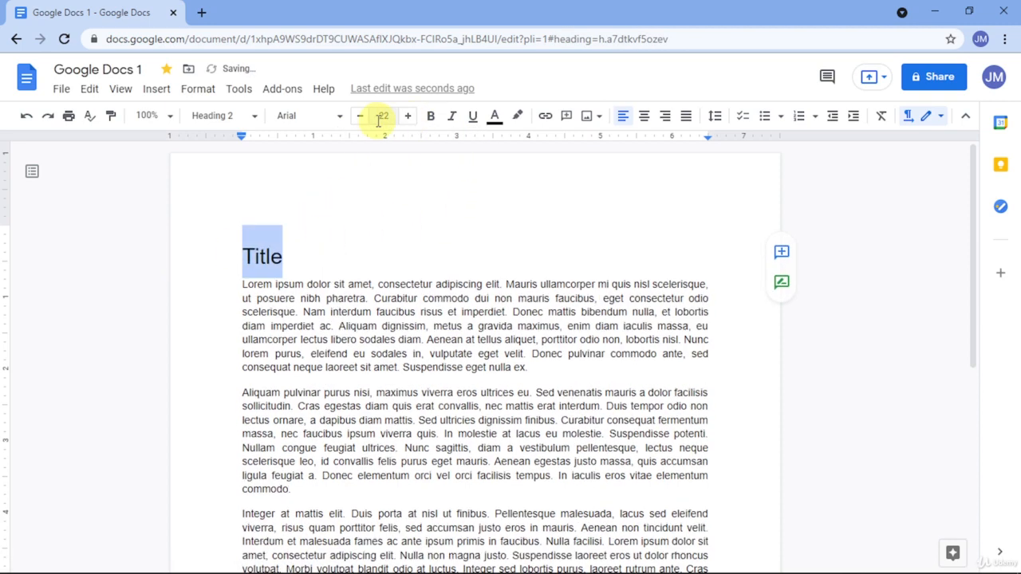
left_click(361, 117)
left_click(361, 117)
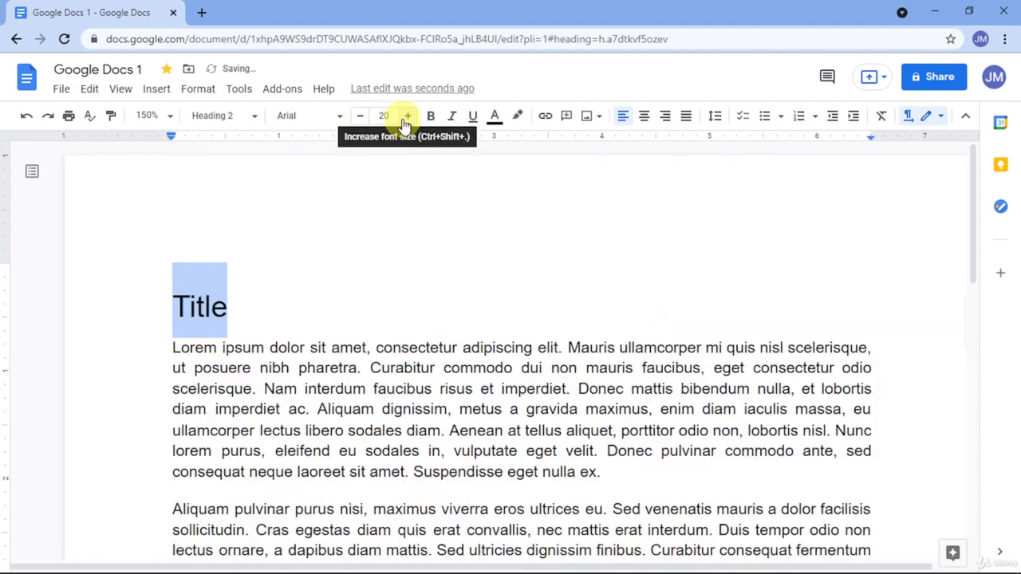
key("ctrl+alt+minus")
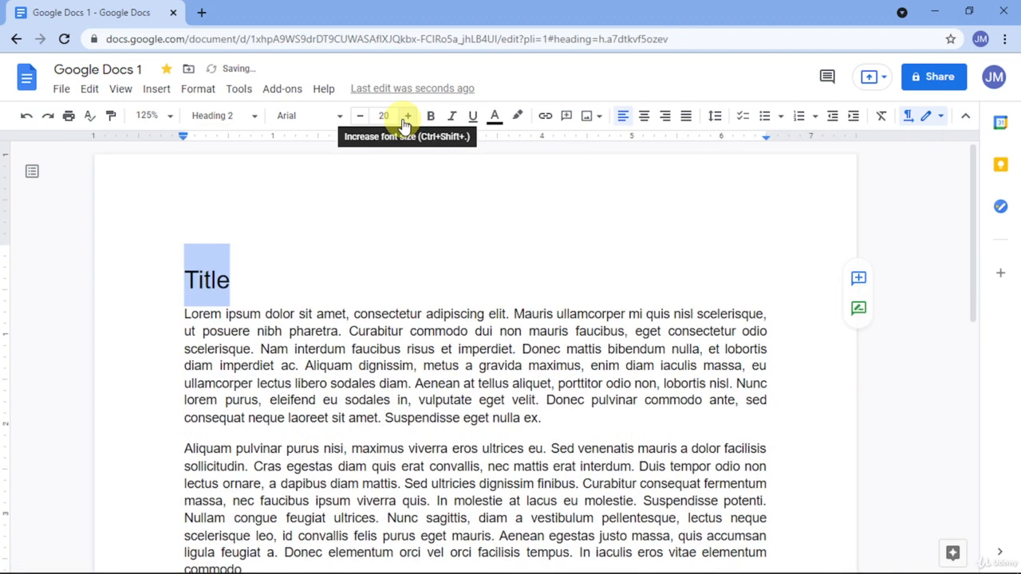
- Set the font size of the "Title" heading to 23
key("ctrl+plus")
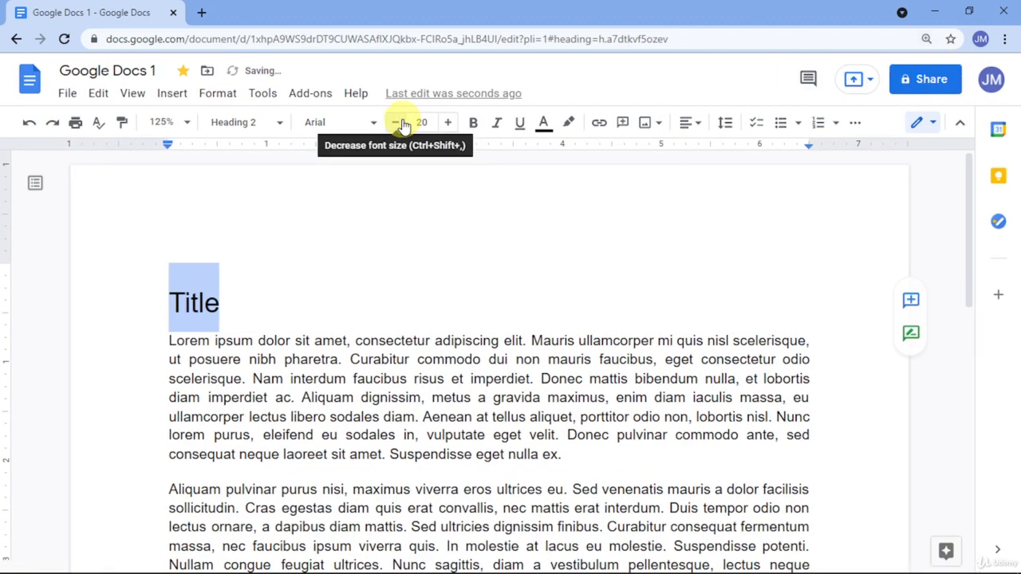
key("ctrl+shift+period")
key("ctrl+shift+period")
key("ctrl+shift+period")
key("ctrl+shift+comma")
key("ctrl+shift+comma")
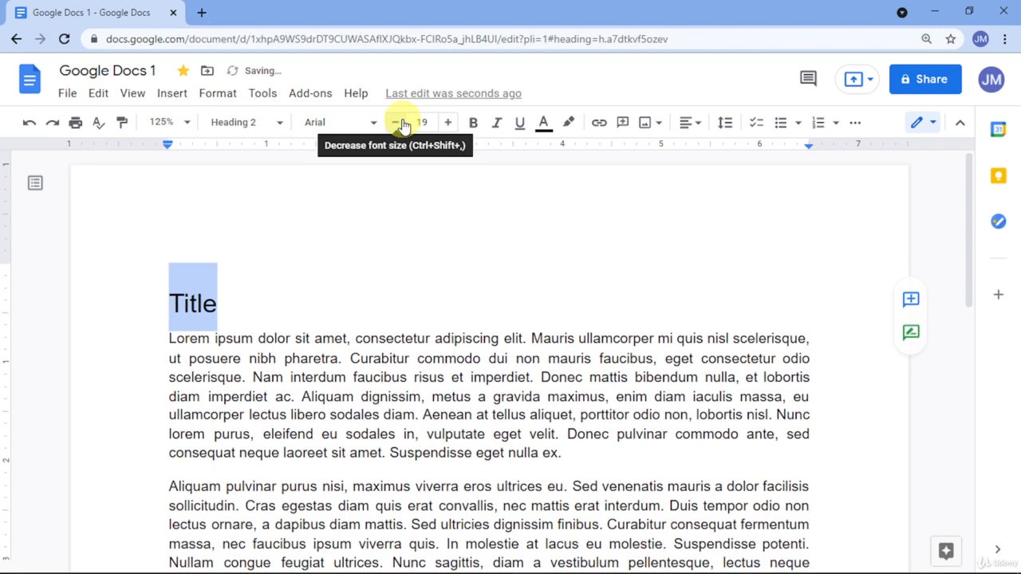
key("ctrl+shift+period")
key("ctrl+shift+period")
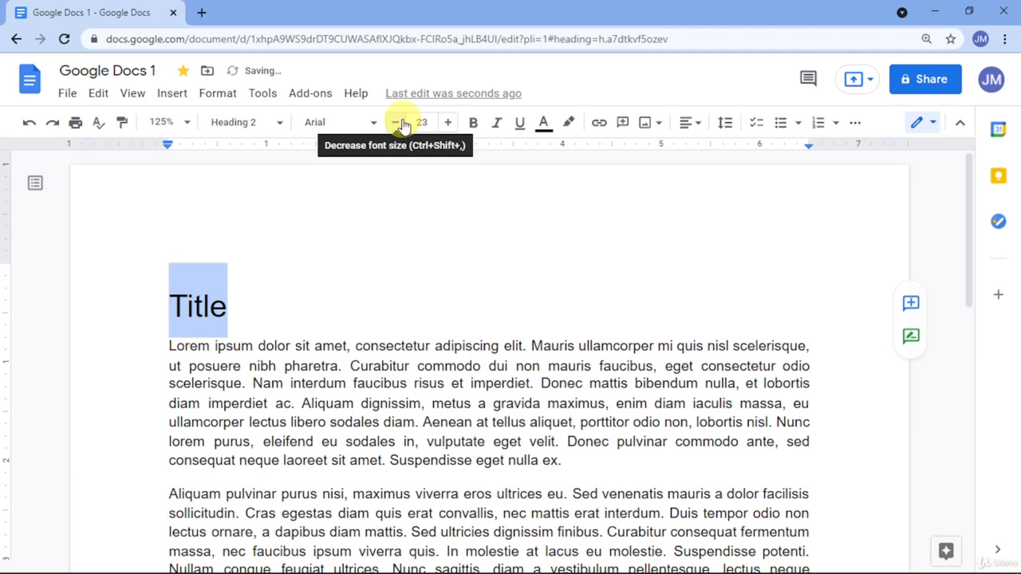
key("ctrl+minus")
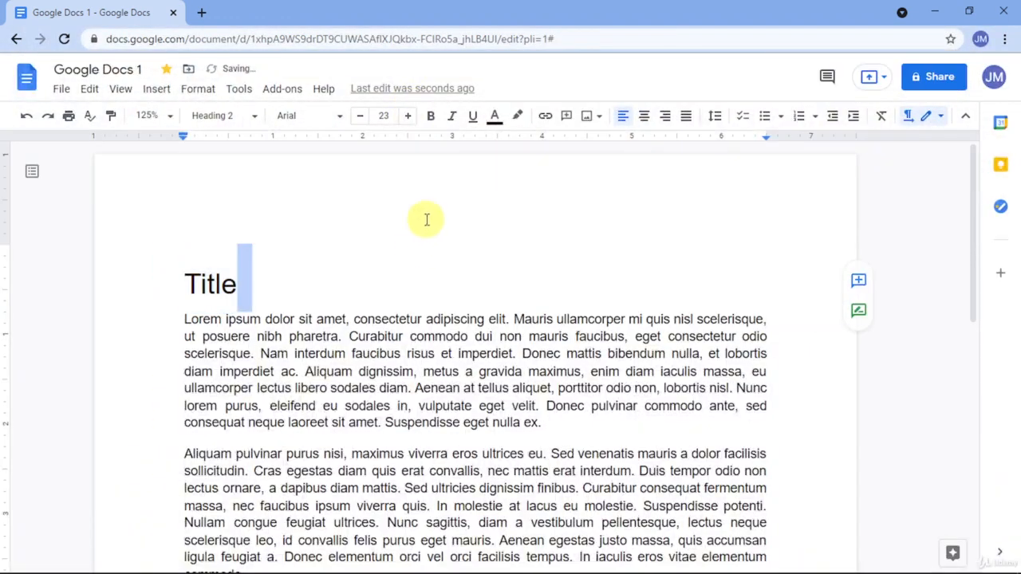
- Make the "Title" heading bold and remove the bold formatting again
double_click(215, 285)
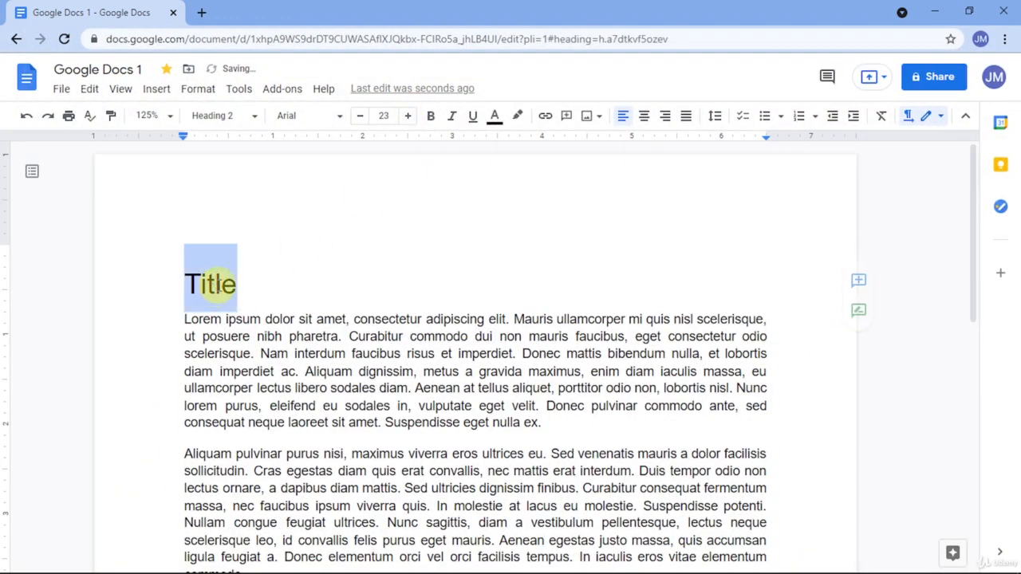
left_click(428, 117)
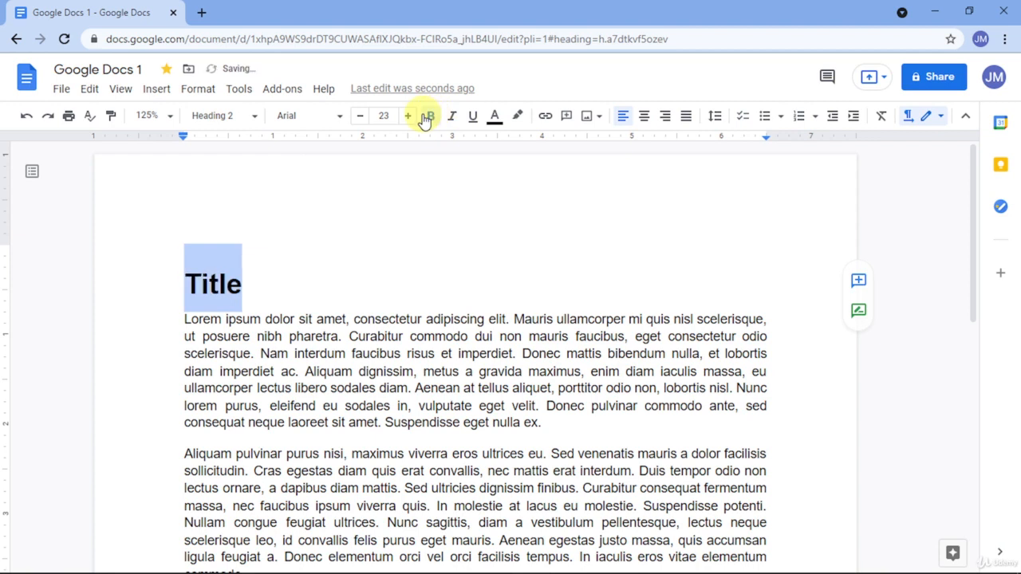
left_click(428, 116)
- Replace the word "Title" with "Heading 1" and add the lines "Heading 2" and "Heading 3" directly below it
left_click(210, 275)
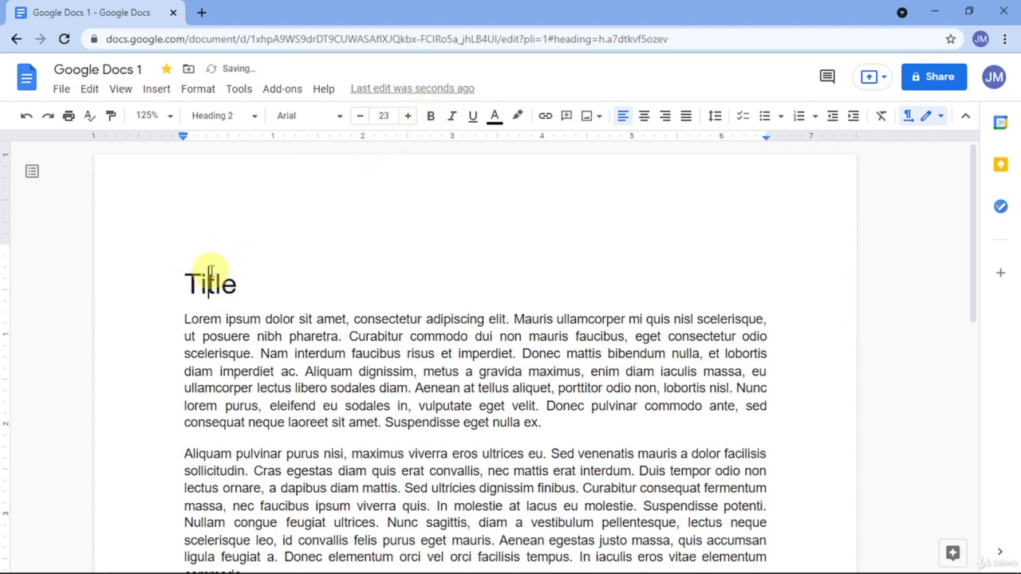
double_click(210, 275)
type("Heading 1")
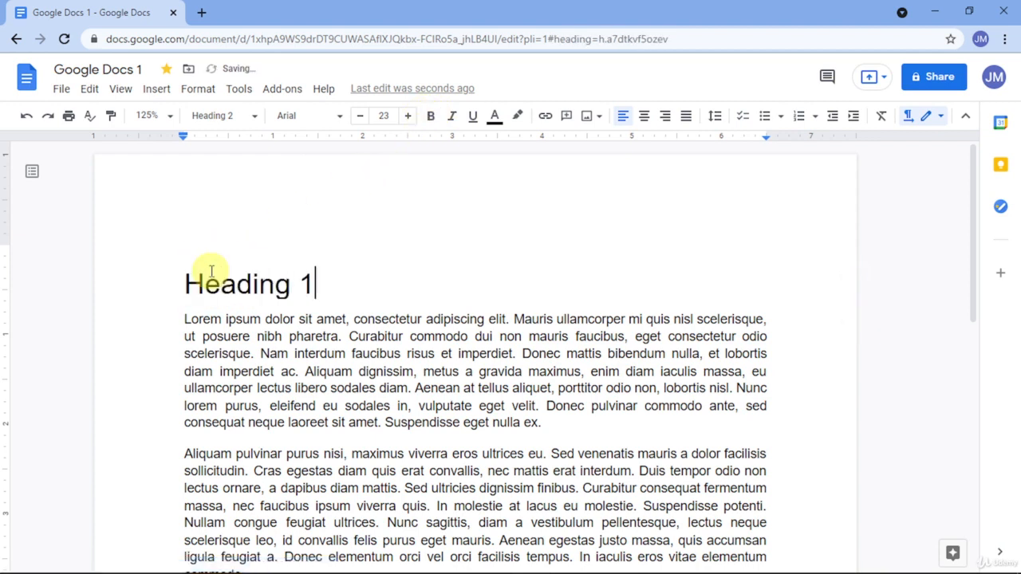
key("Return")
type("Heading 2")
key("Return")
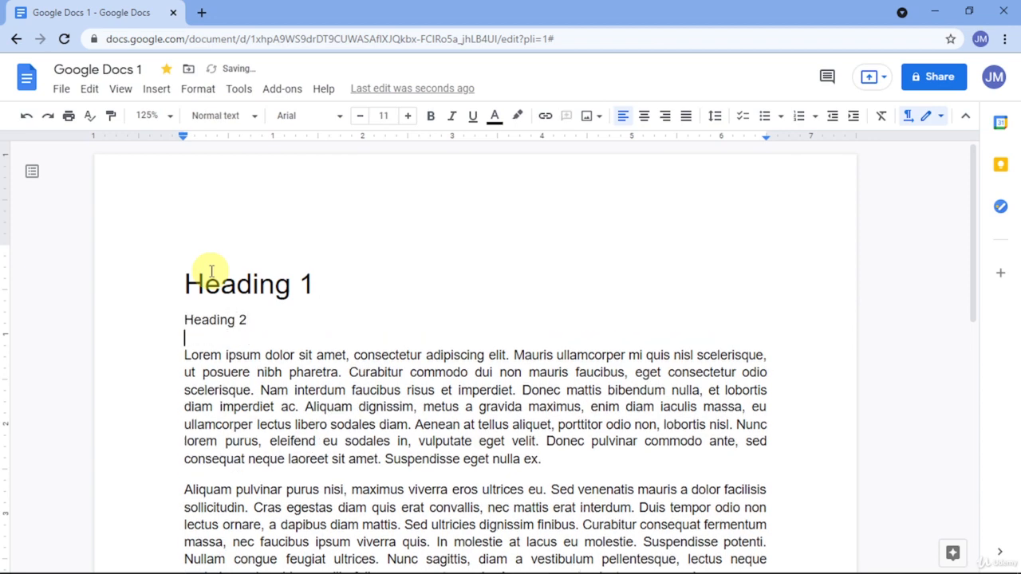
type("Heading")
key("Return")
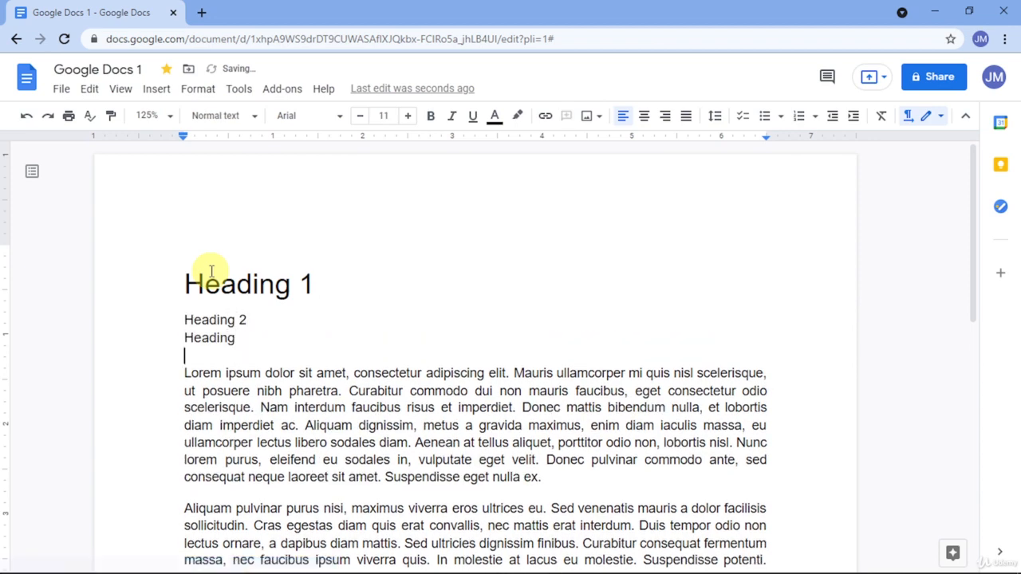
key("BackSpace")
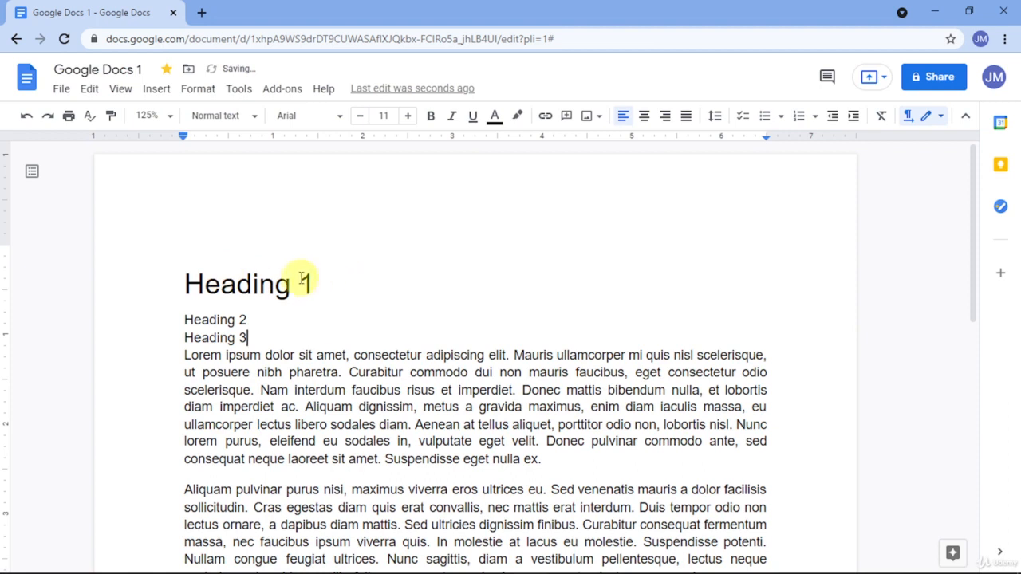
- Apply the Heading 1 paragraph style to the "Heading 1" line
left_click_drag(313, 280, 159, 278)
left_click(255, 119)
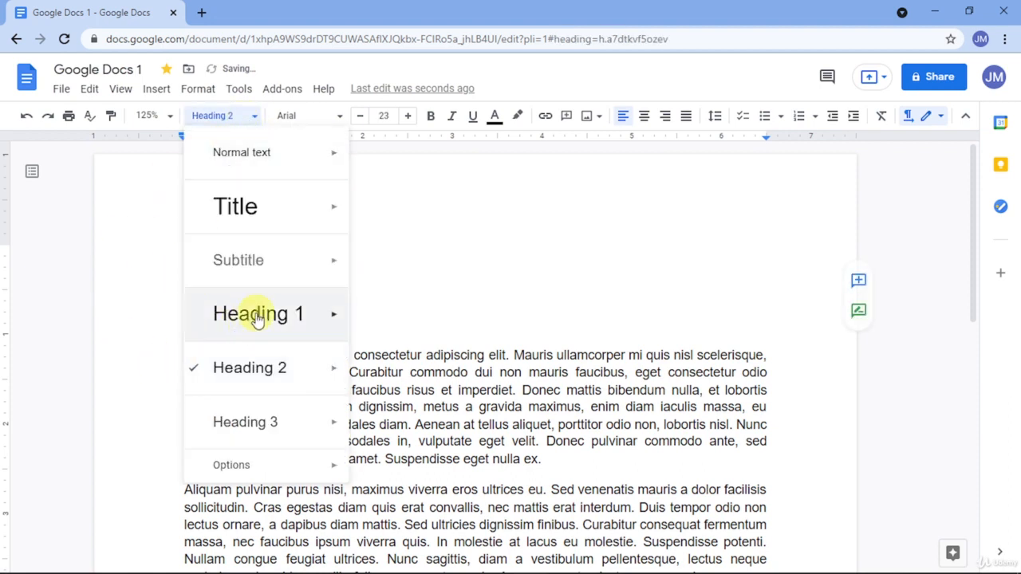
mouse_move(327, 314)
left_click(414, 316)
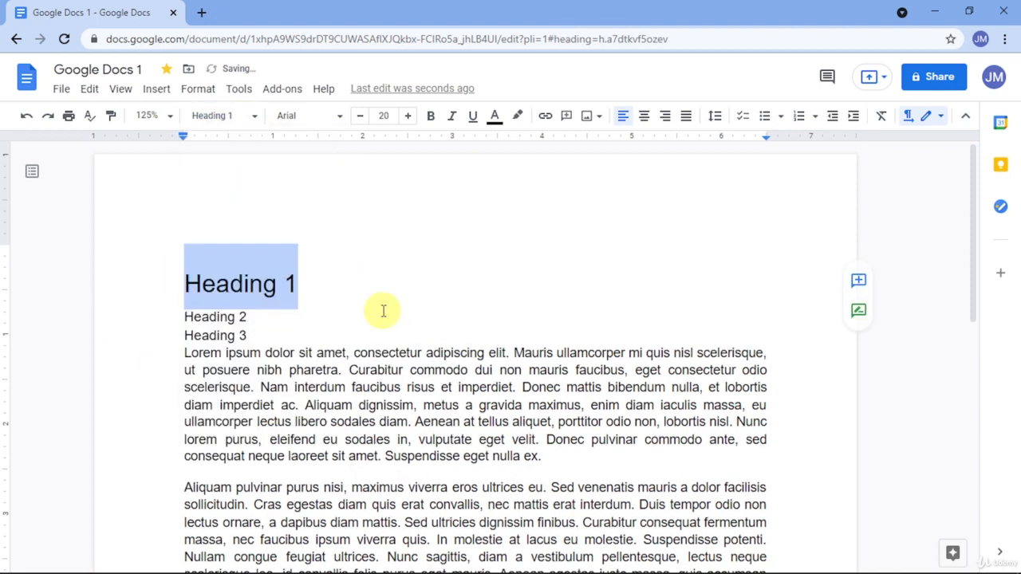
- Apply the Heading 2 paragraph style to the "Heading 2" line
triple_click(206, 316)
left_click(221, 118)
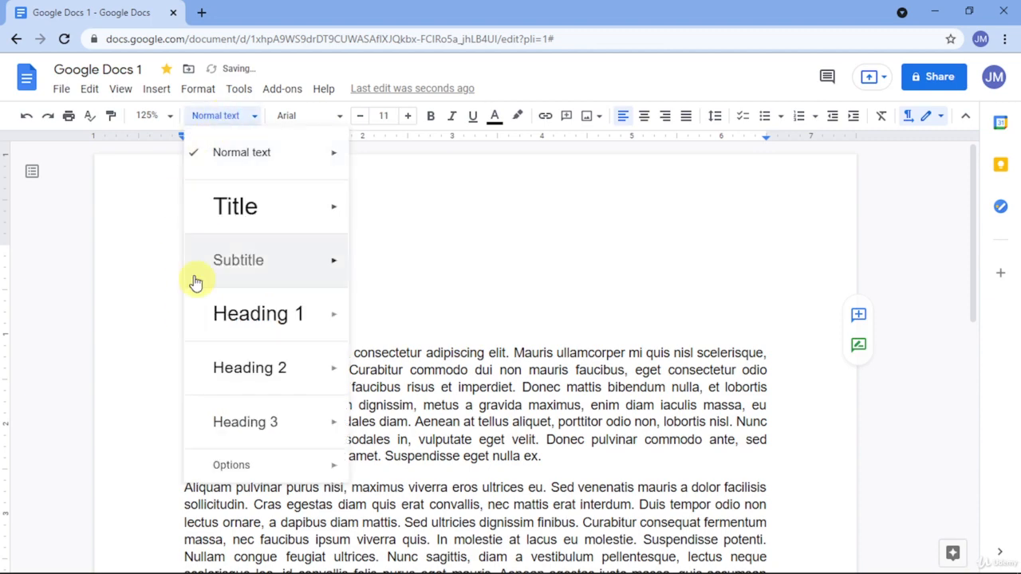
mouse_move(278, 370)
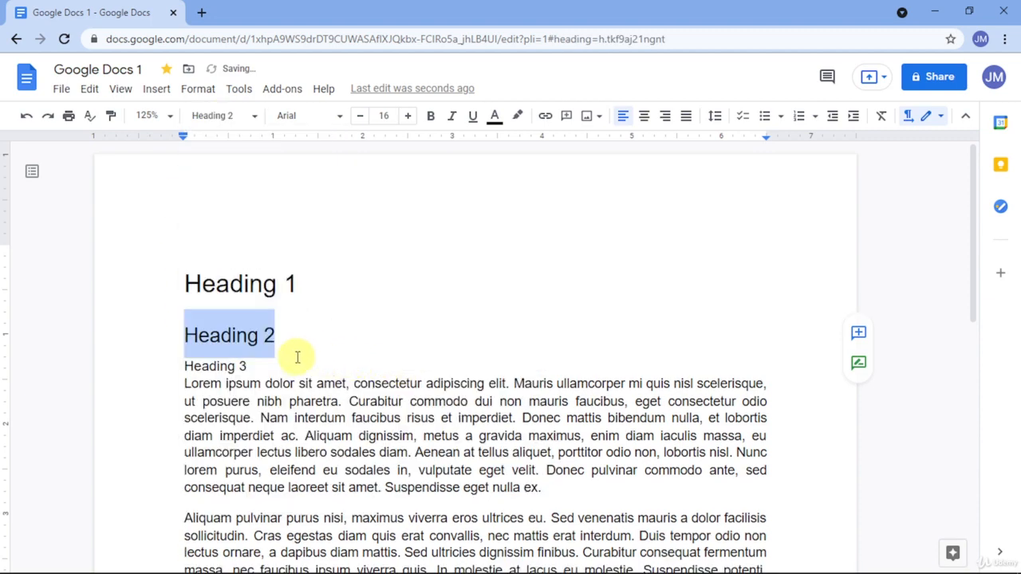
- Apply the Heading 3 paragraph style to the "Heading 3" line
left_click_drag(249, 367, 162, 372)
left_click(220, 118)
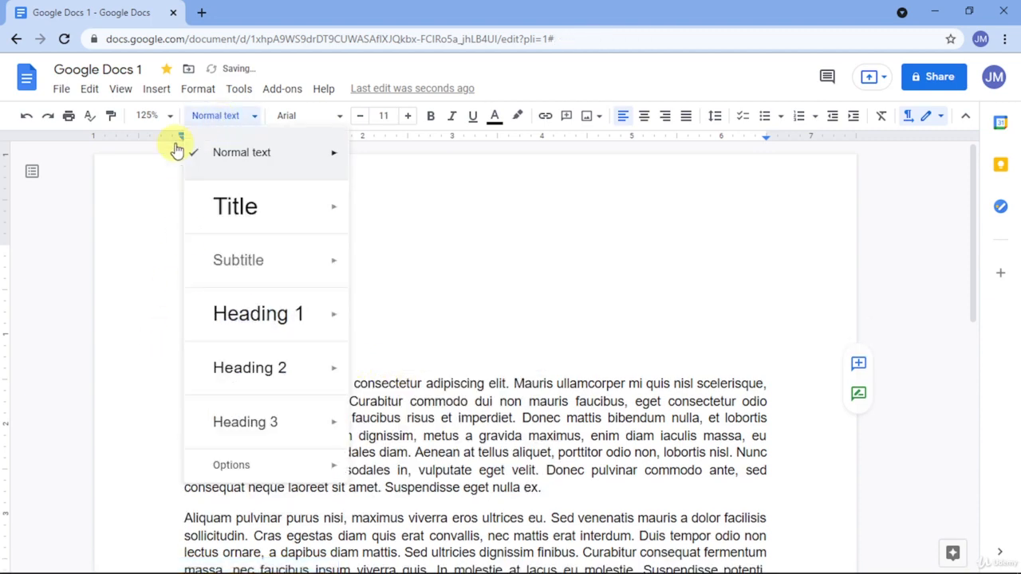
mouse_move(312, 417)
left_click(385, 425)
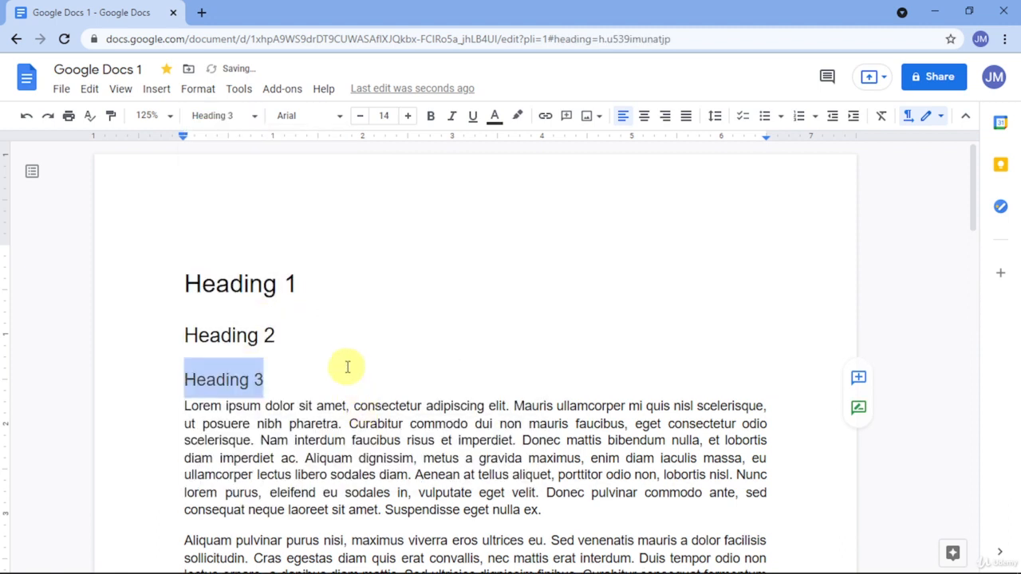
left_click(343, 339)
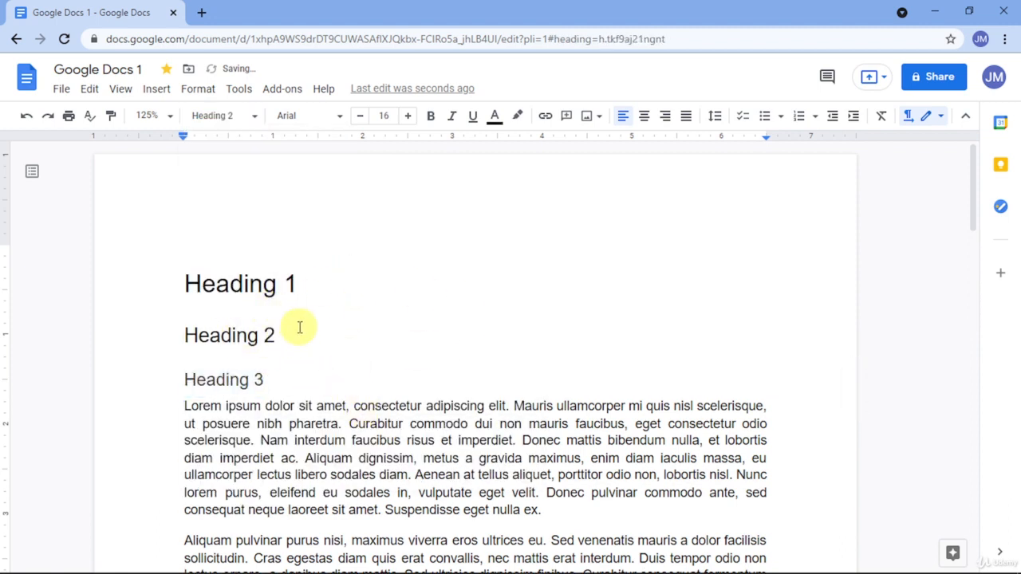
- Toggle bold and then italic on and off again for the "Heading 1" line
left_click(299, 281)
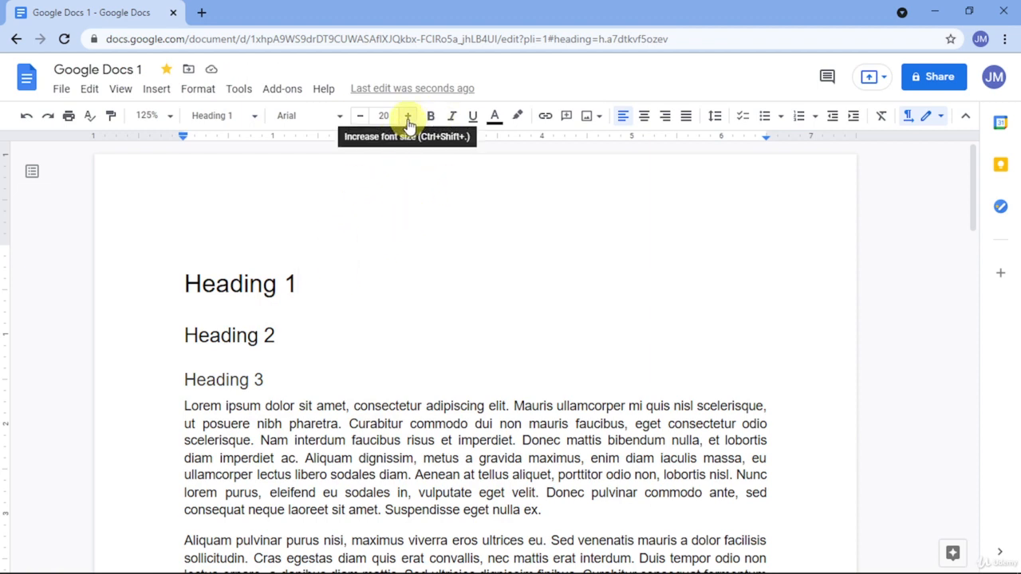
left_click_drag(298, 284, 149, 292)
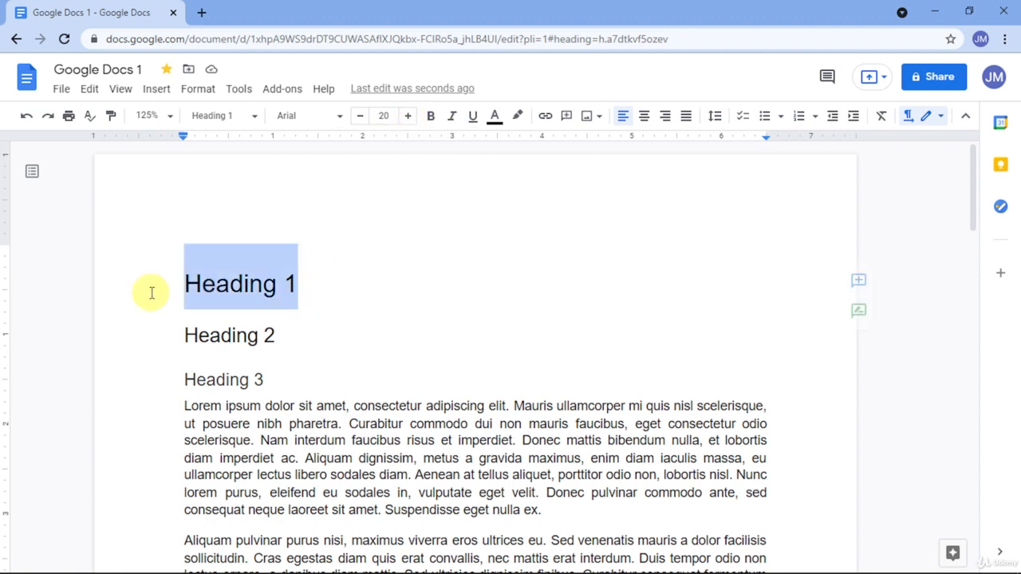
left_click(430, 116)
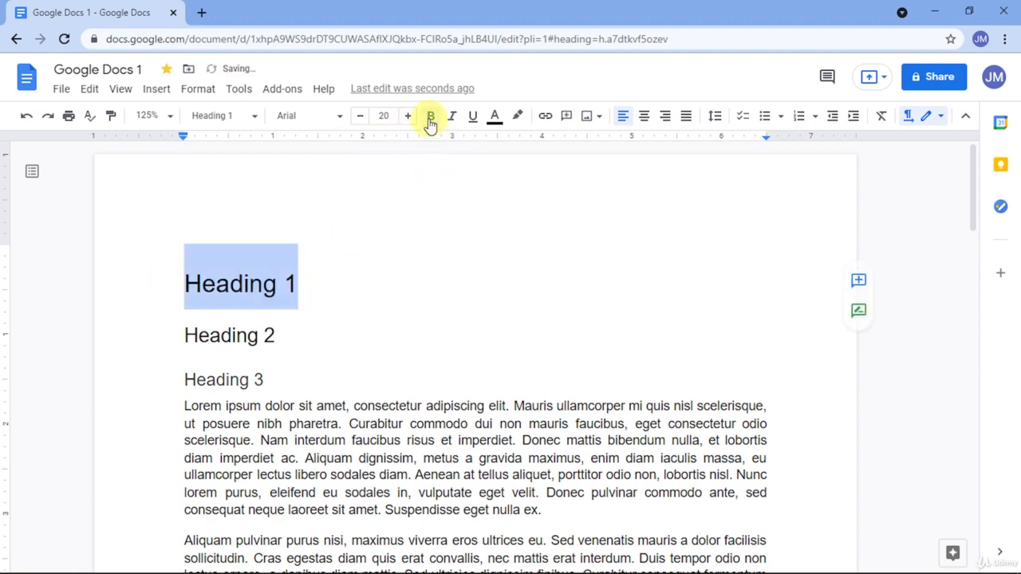
left_click(430, 116)
left_click(455, 116)
left_click(454, 116)
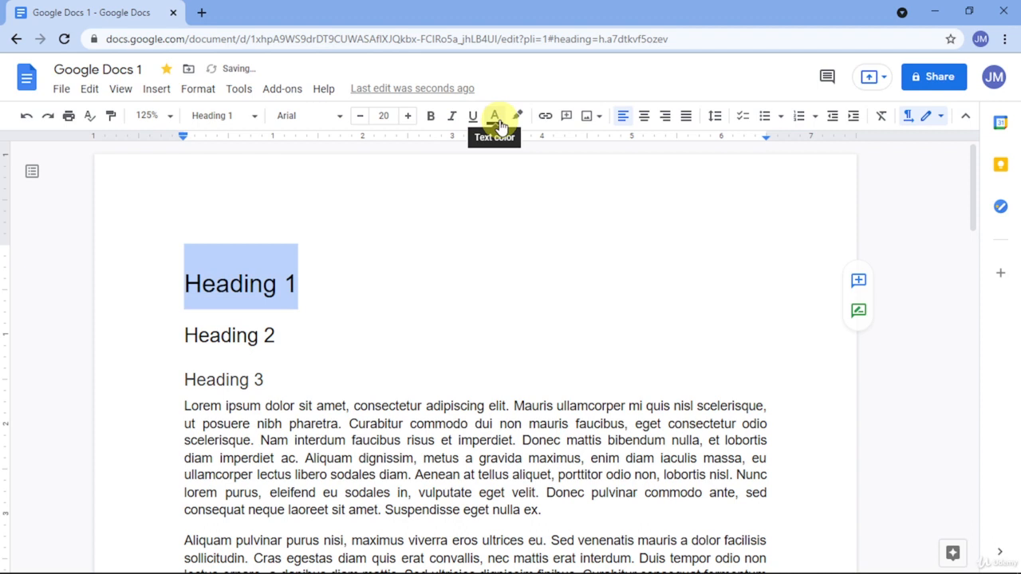
- Examine the text colour and highlight colour palettes for the selected "Heading 1" line
left_click(495, 116)
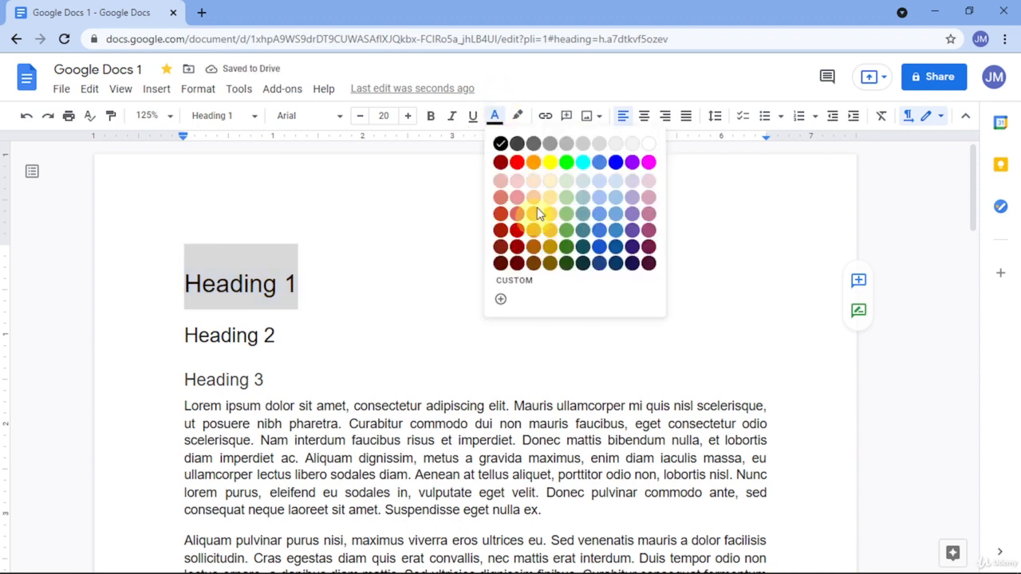
left_click(499, 118)
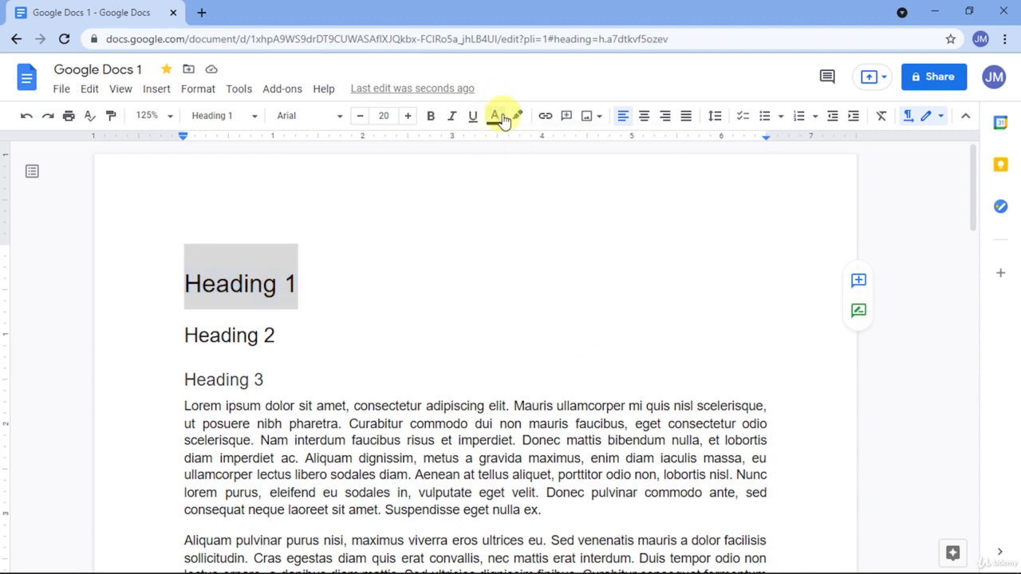
left_click(514, 120)
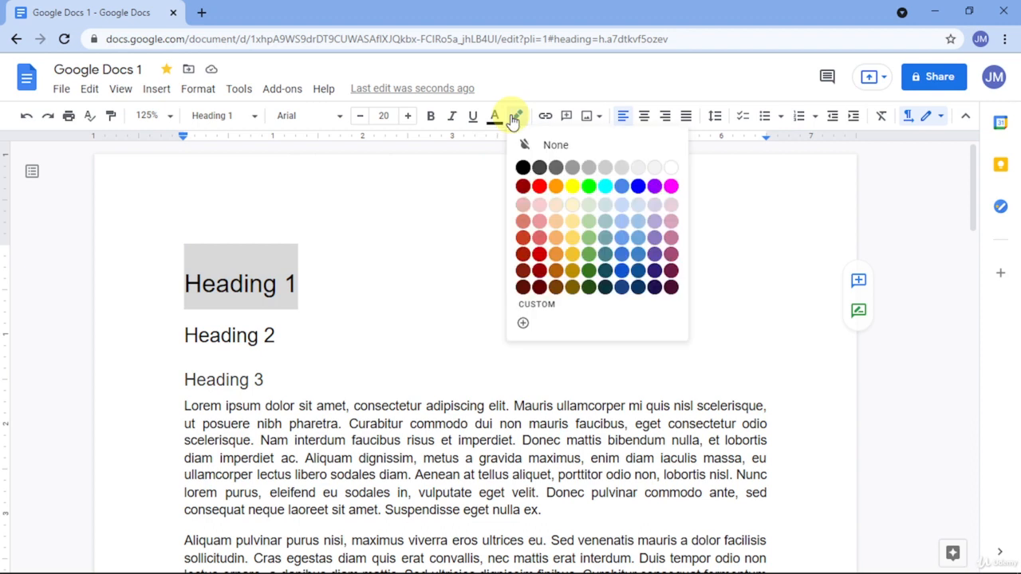
- Start a custom text colour for the "Heading 1" line and pick the red shade #e41717
left_click(494, 119)
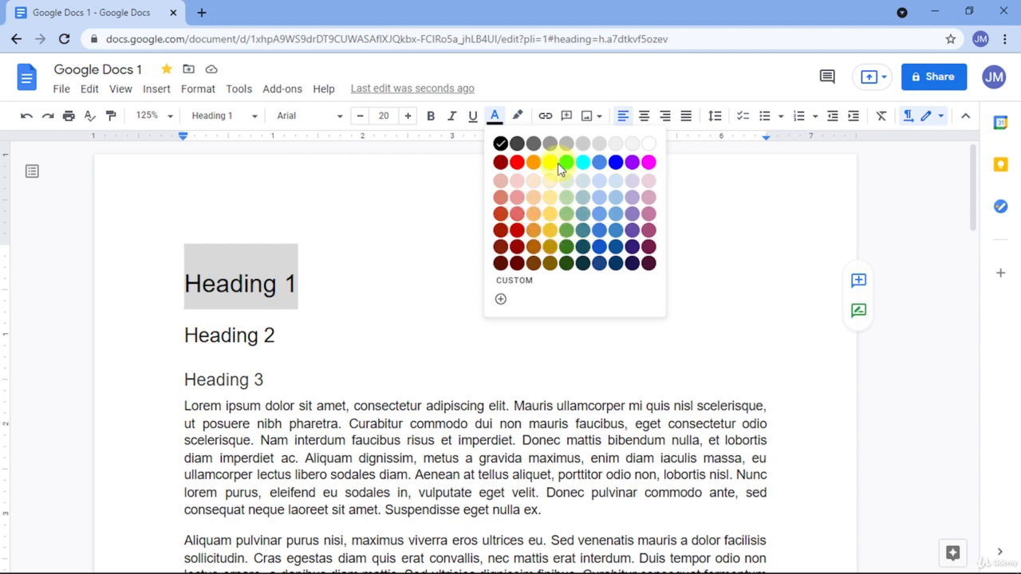
left_click(520, 283)
mouse_move(519, 278)
left_mouse_down()
mouse_move(541, 277)
mouse_move(522, 285)
mouse_move(538, 287)
left_mouse_up()
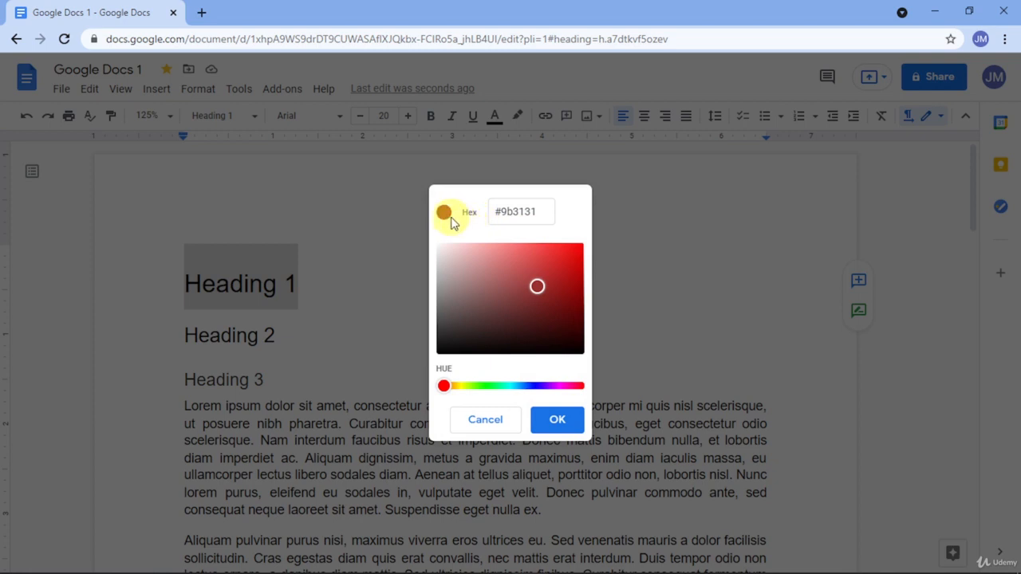
left_click_drag(564, 268, 569, 254)
double_click(501, 210)
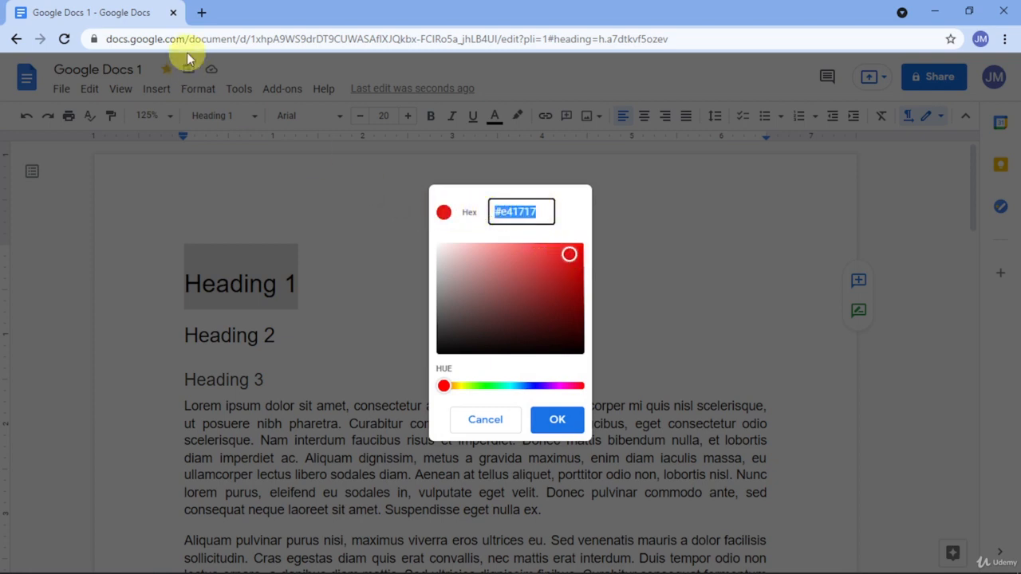
- Search Google for "color picker" and examine the colour picker's hue range and hex code field
left_click(201, 12)
type("color pik")
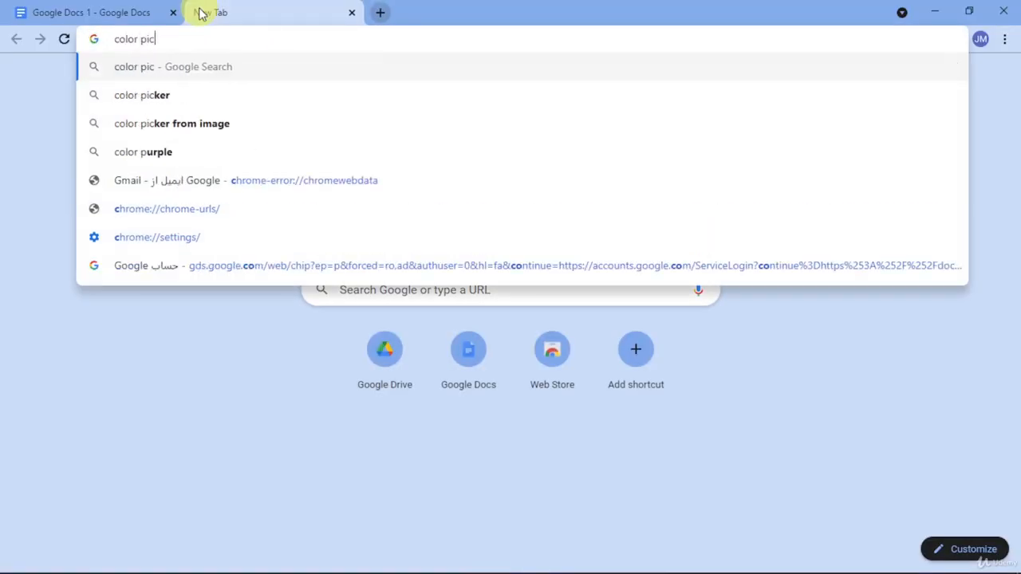
type("ker")
key("Return")
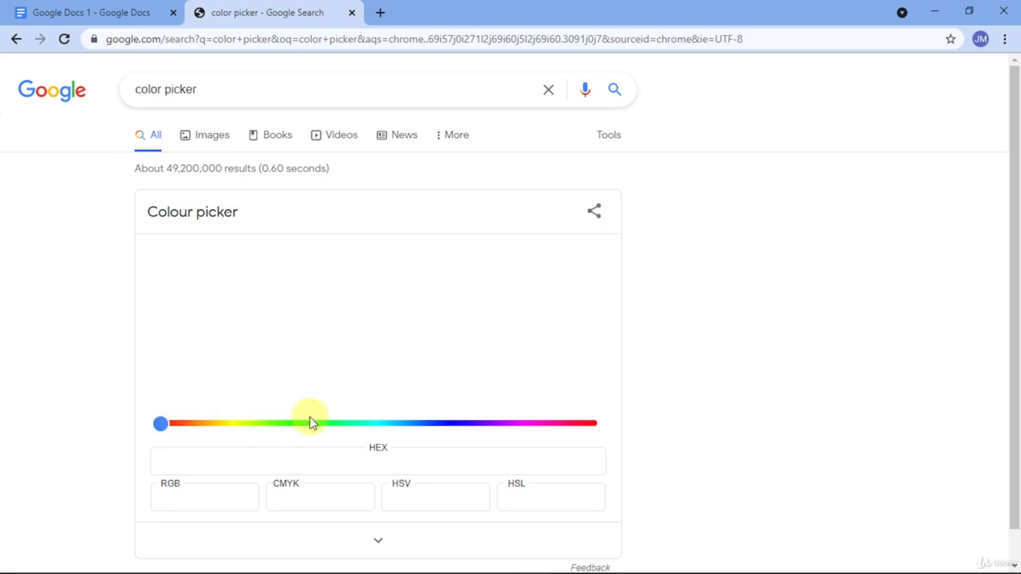
scroll(216, 405, "down", 2)
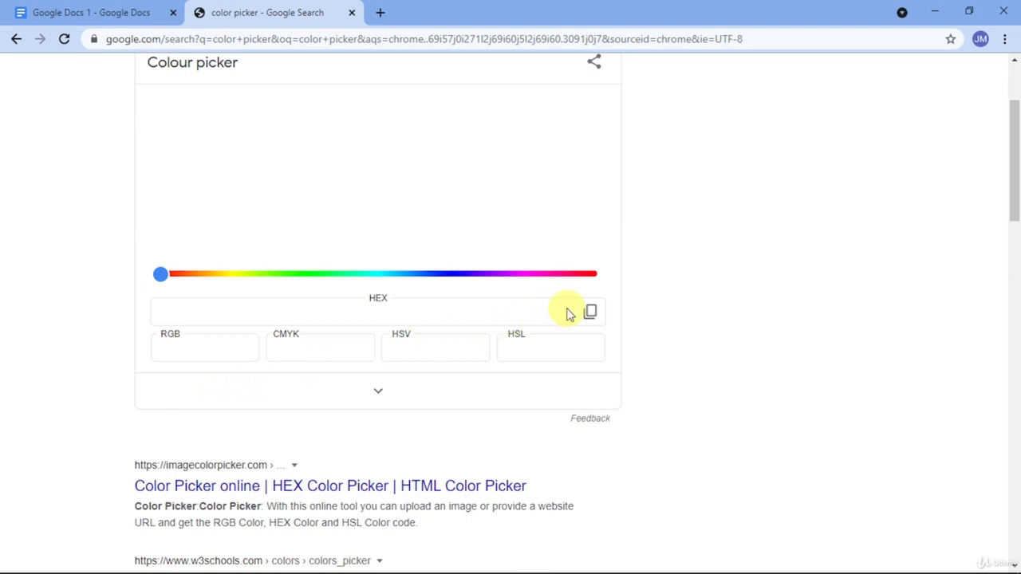
scroll(370, 192, "up", 1)
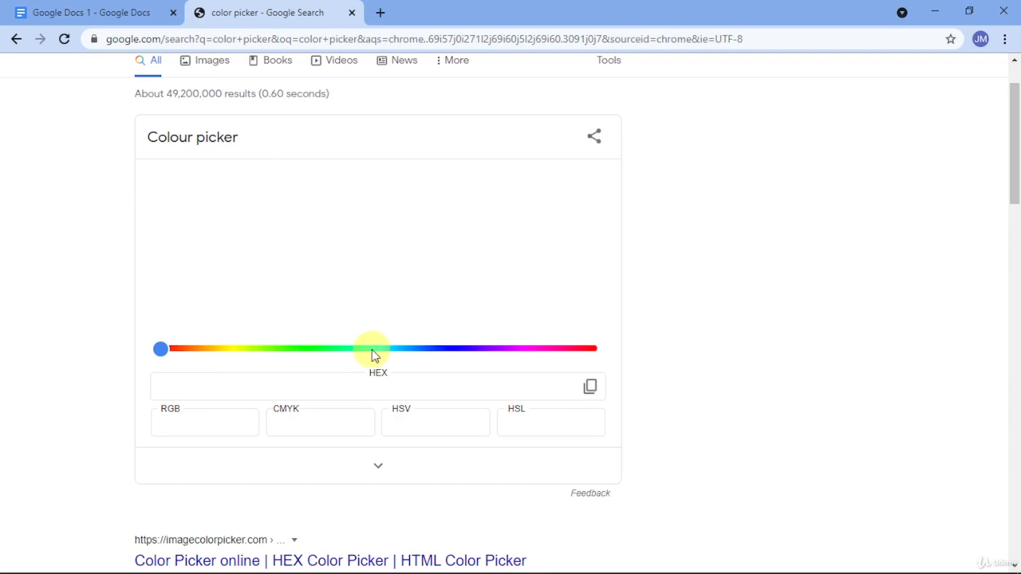
- Return to the document's custom text colour dialog and adjust the shade and hue to #a05267
left_click(77, 10)
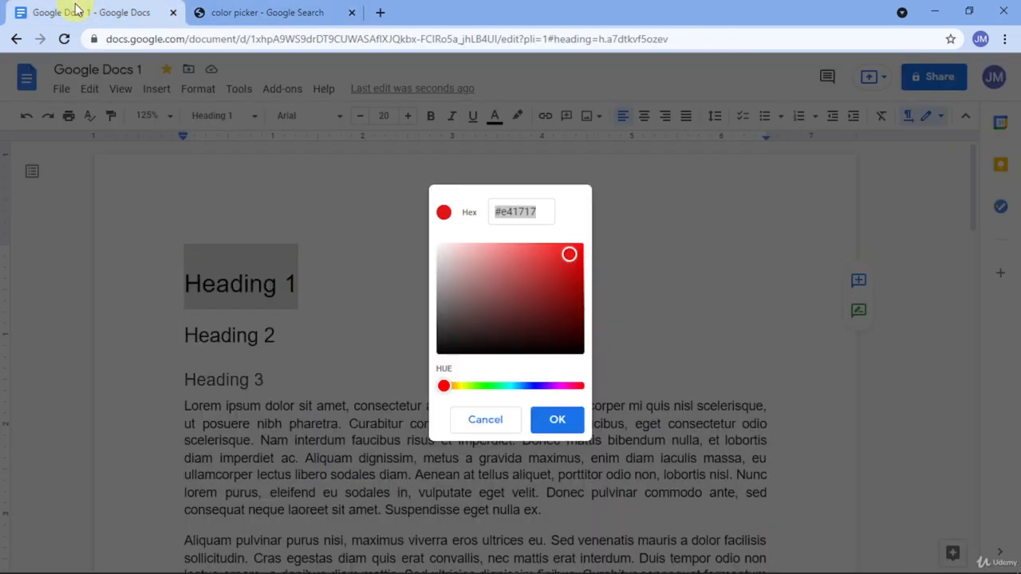
mouse_move(480, 271)
left_mouse_down()
mouse_move(515, 290)
mouse_move(508, 283)
left_mouse_up()
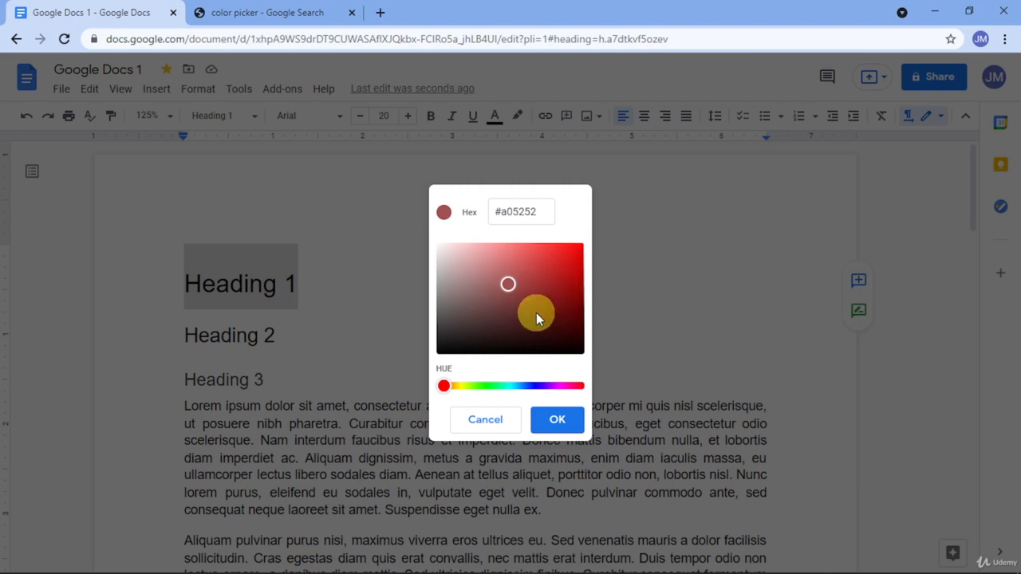
left_click_drag(444, 387, 572, 388)
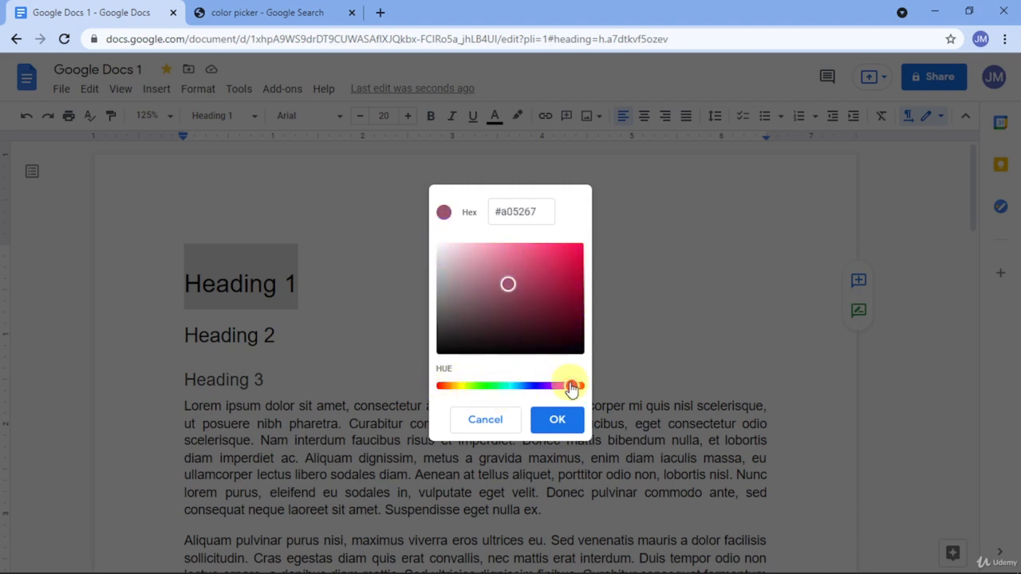
- Pick the green shade #09ed9d in Google's colour picker and copy its hex code
left_click(243, 12)
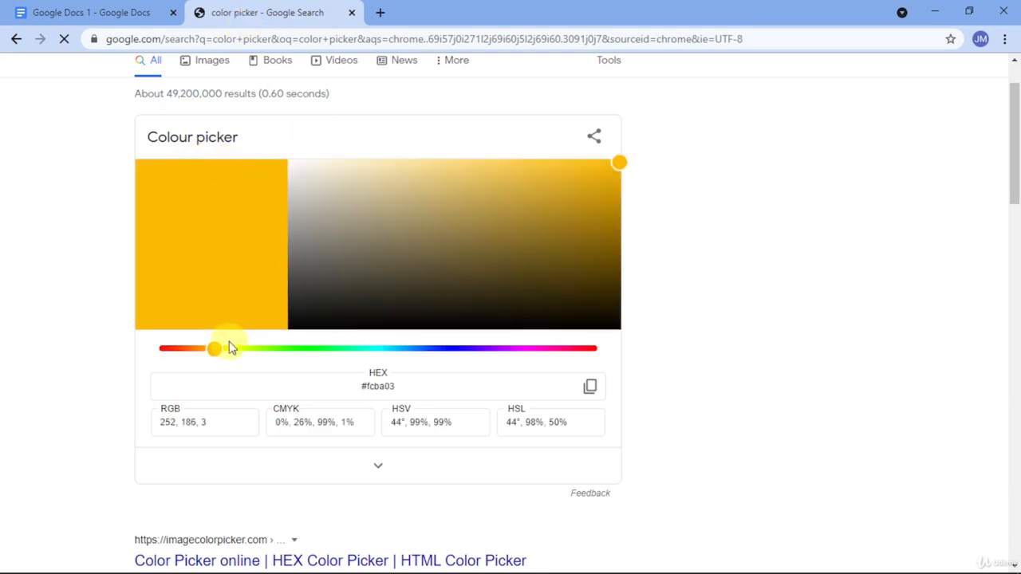
left_click_drag(219, 356, 360, 357)
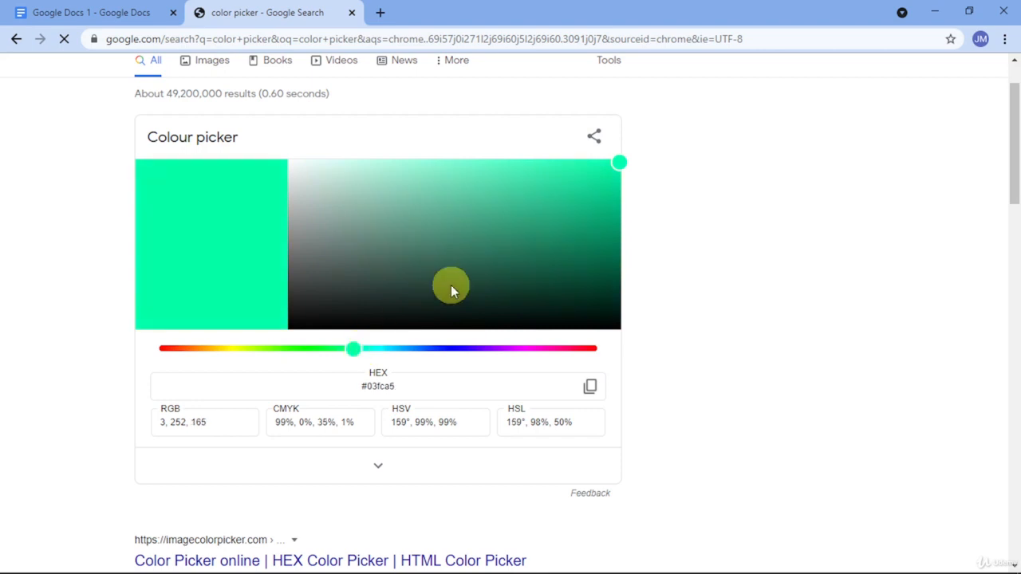
left_click_drag(593, 209, 610, 172)
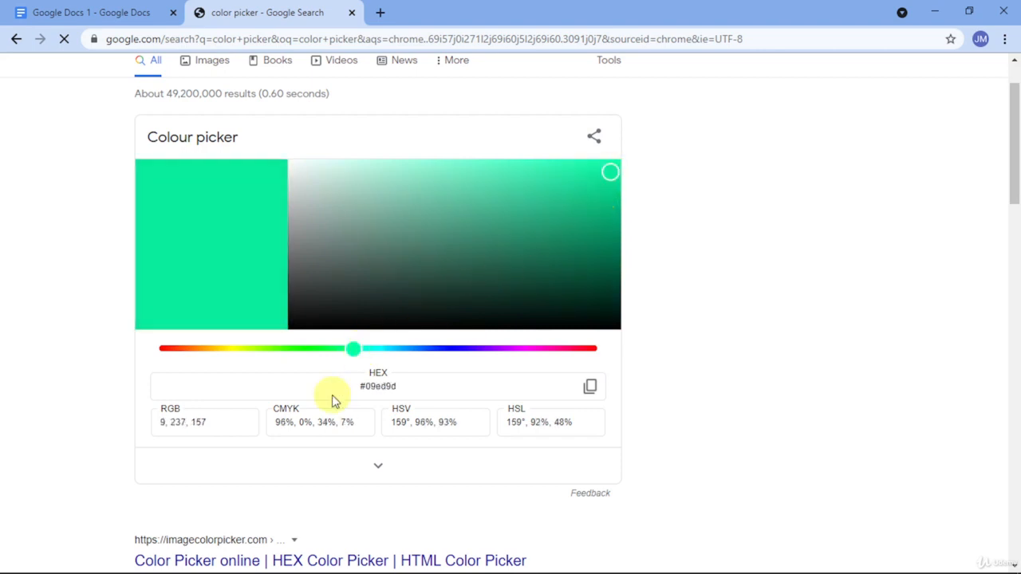
left_click_drag(348, 391, 553, 382)
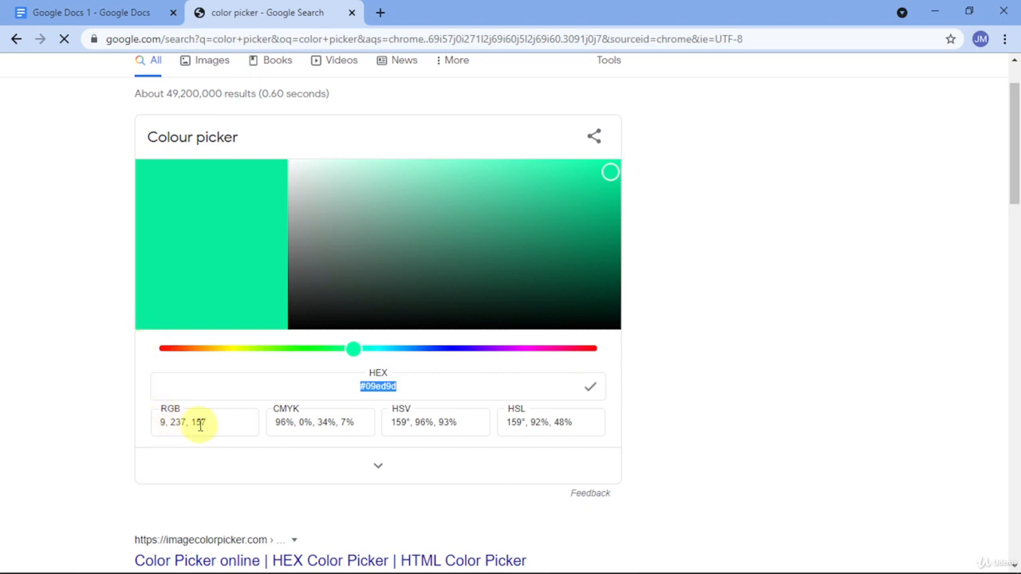
- Try to apply the copied hex code #09ed9d as the custom text colour of the "Heading 1" line in the document
left_click(120, 22)
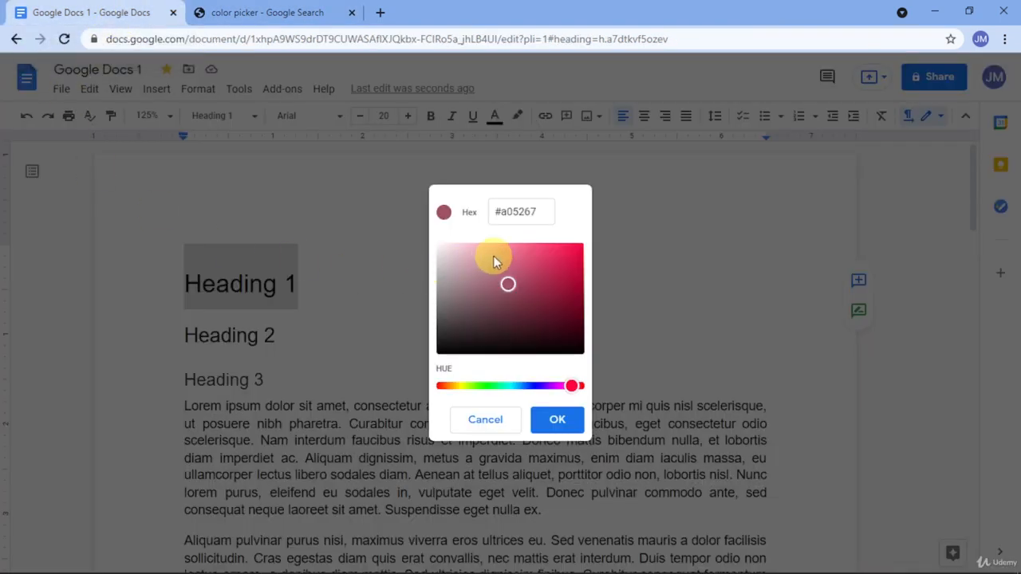
left_click(525, 215)
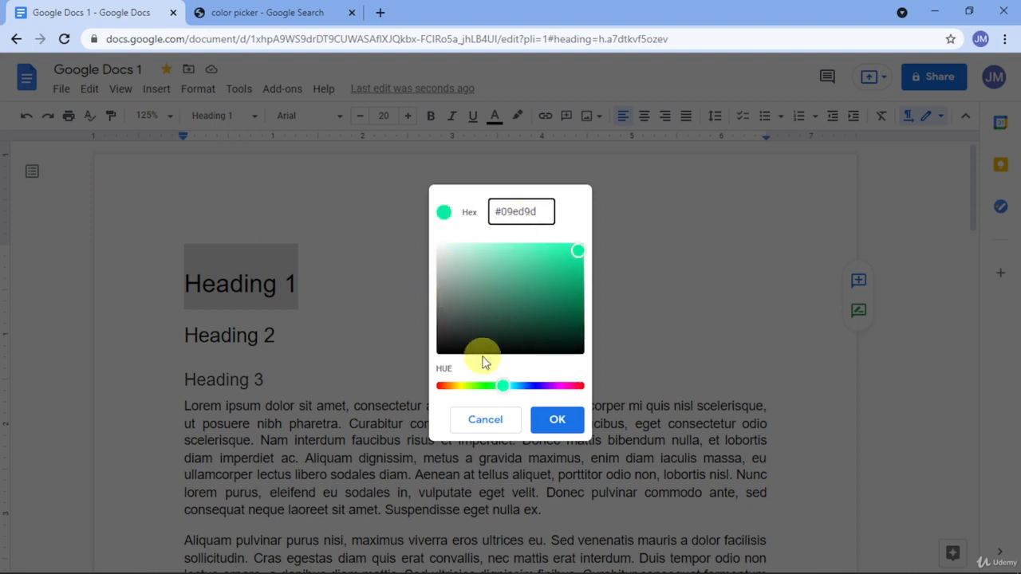
left_click(550, 420)
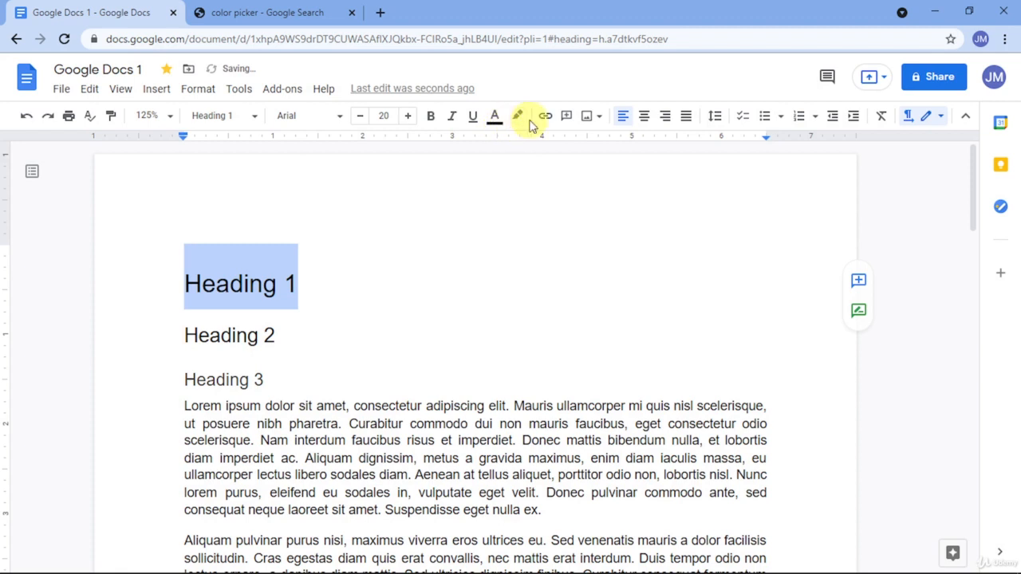
- Cycle the "Heading 1" line through centre and right alignment and return it to left alignment
left_click(644, 117)
left_click(624, 117)
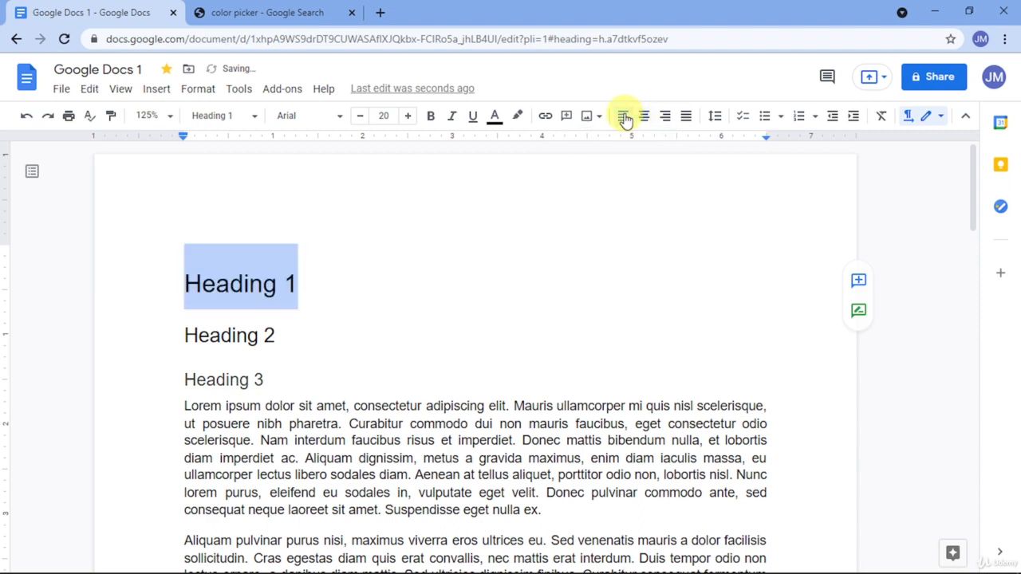
left_click(665, 120)
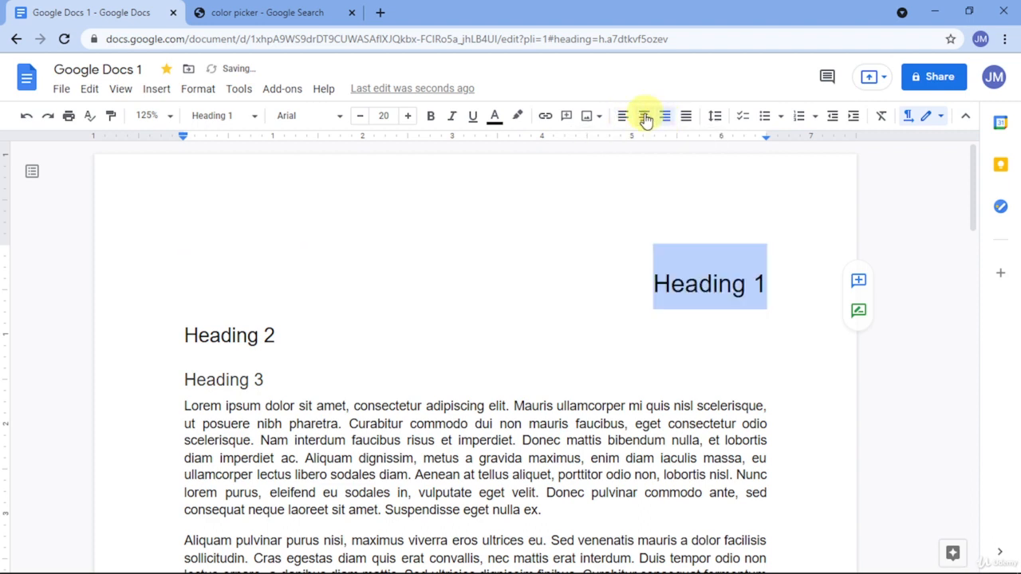
left_click(646, 118)
left_click(623, 118)
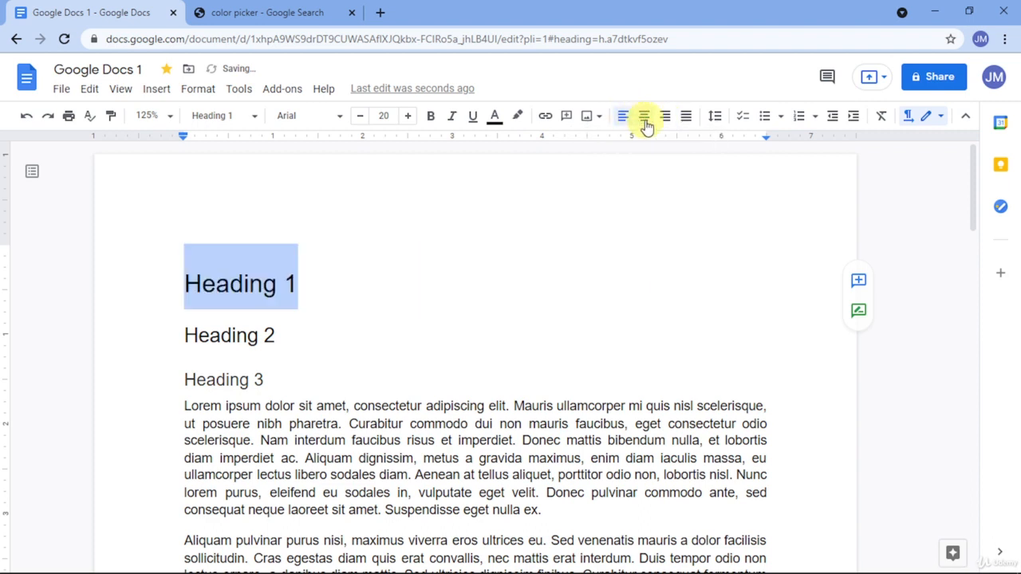
- Switch all body paragraphs below "Heading 3" to left alignment and back to justified
scroll(633, 256, "down", 5)
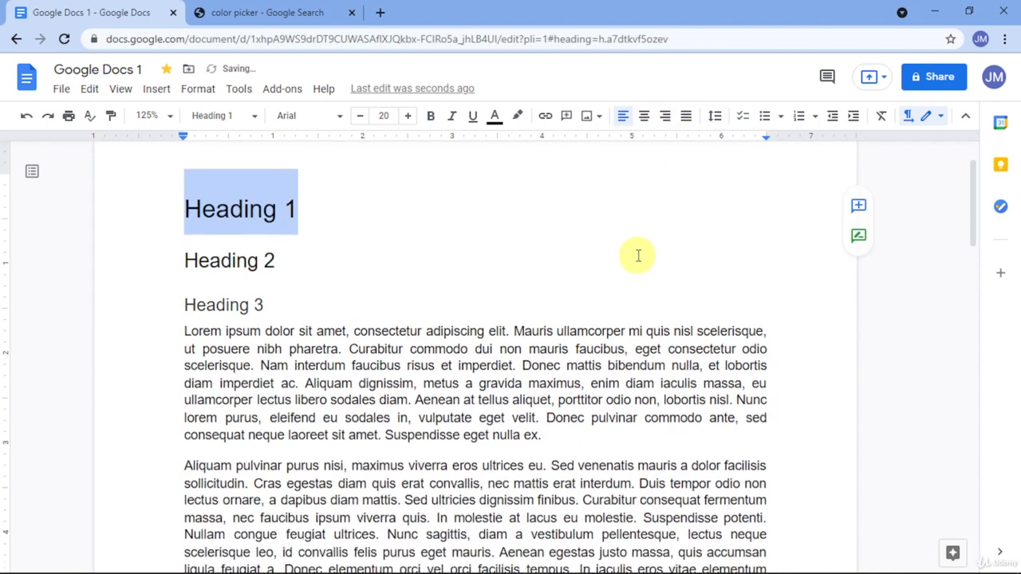
scroll(620, 316, "down", 2)
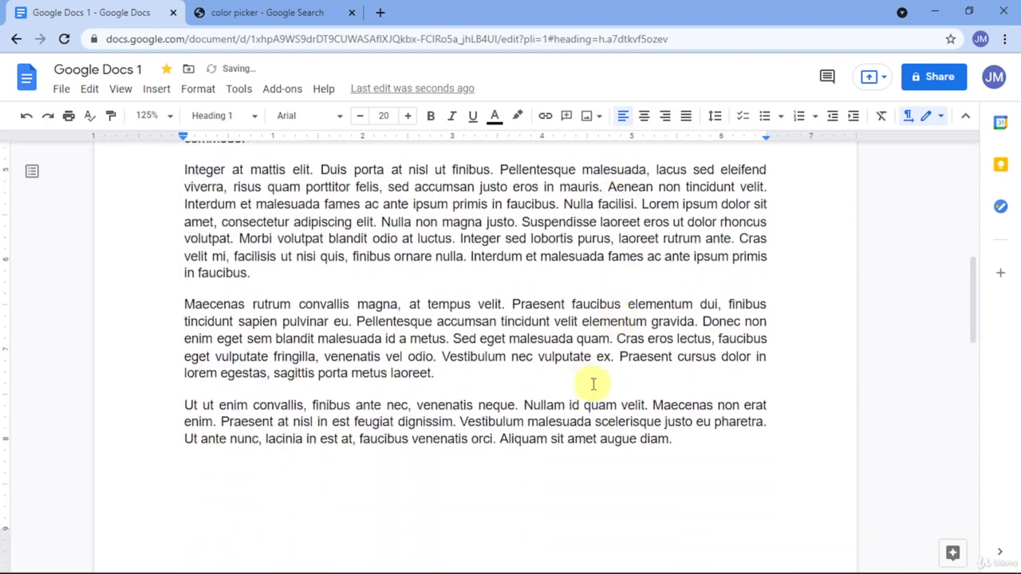
left_click_drag(672, 440, 166, 266)
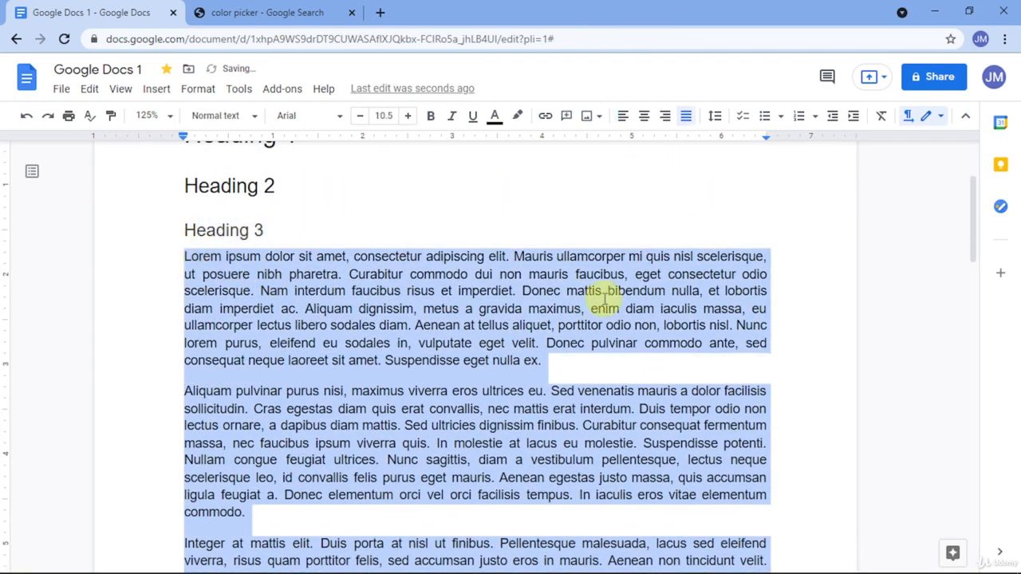
left_click(622, 118)
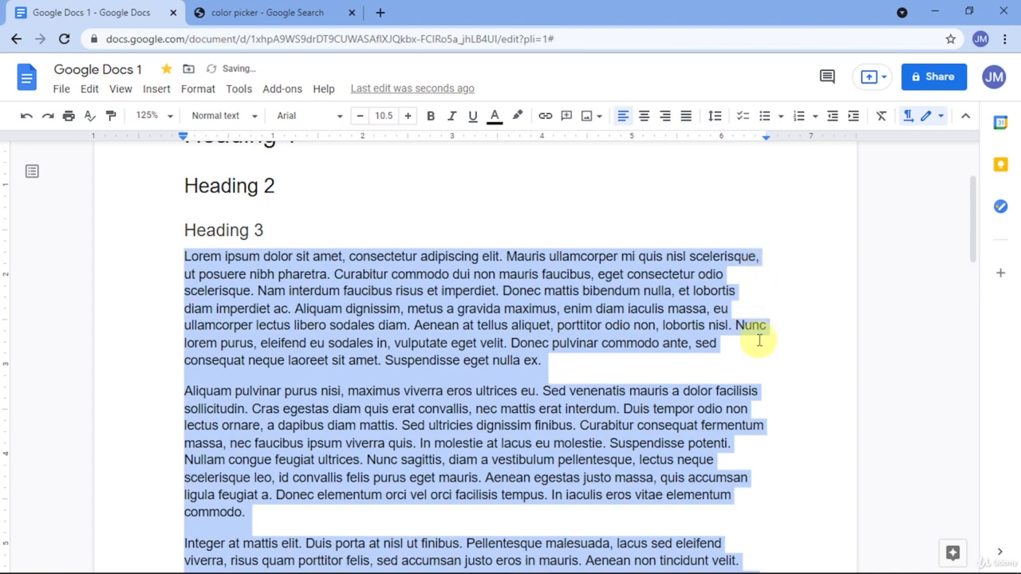
left_click(685, 117)
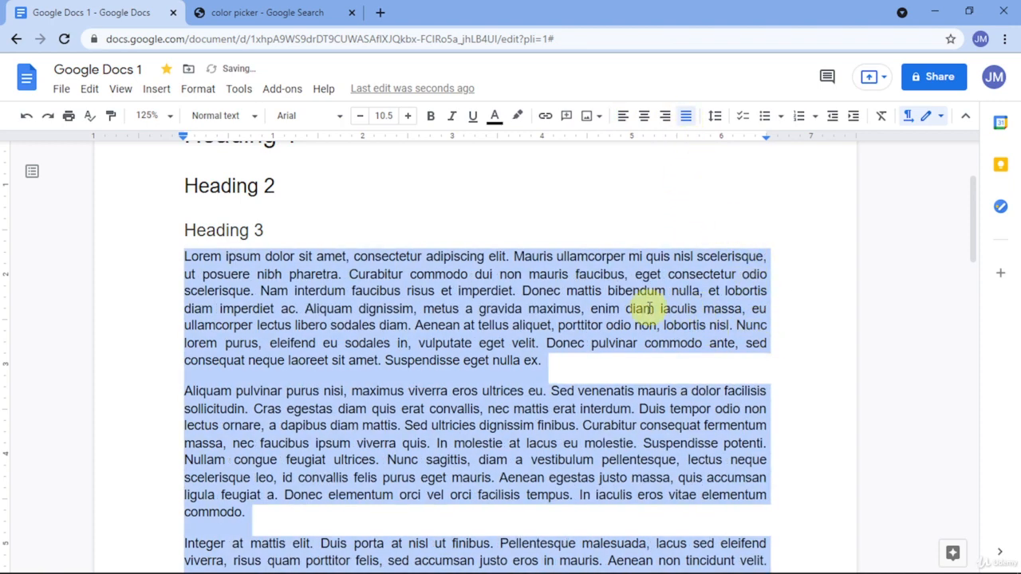
scroll(649, 309, "up", 2)
double_click(387, 316)
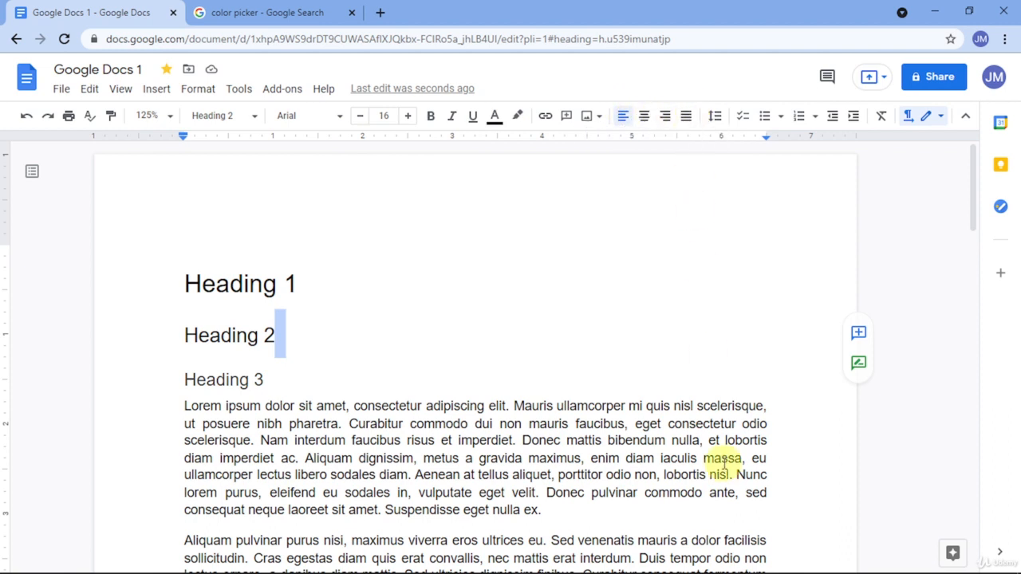
mouse_move(746, 572)
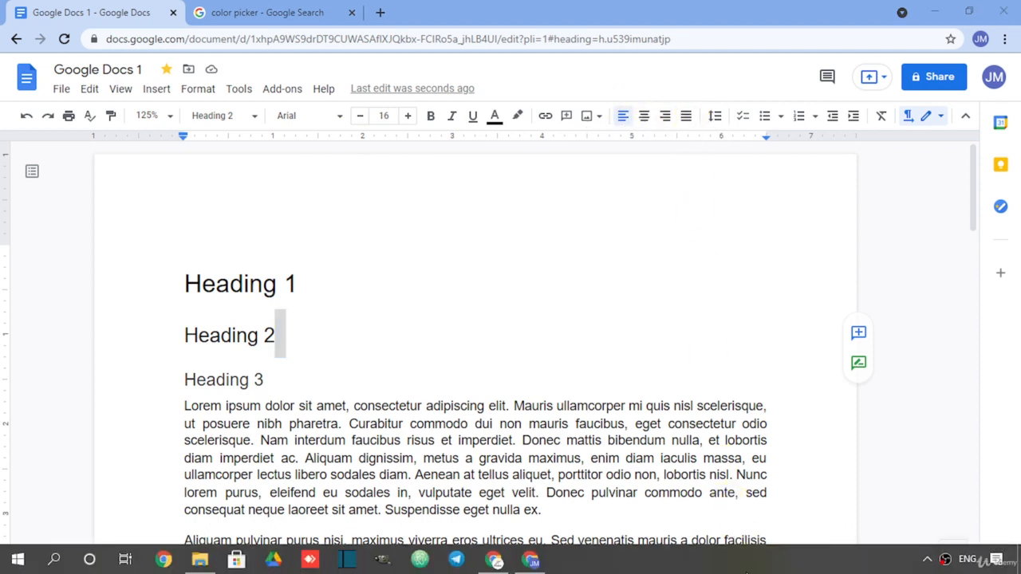